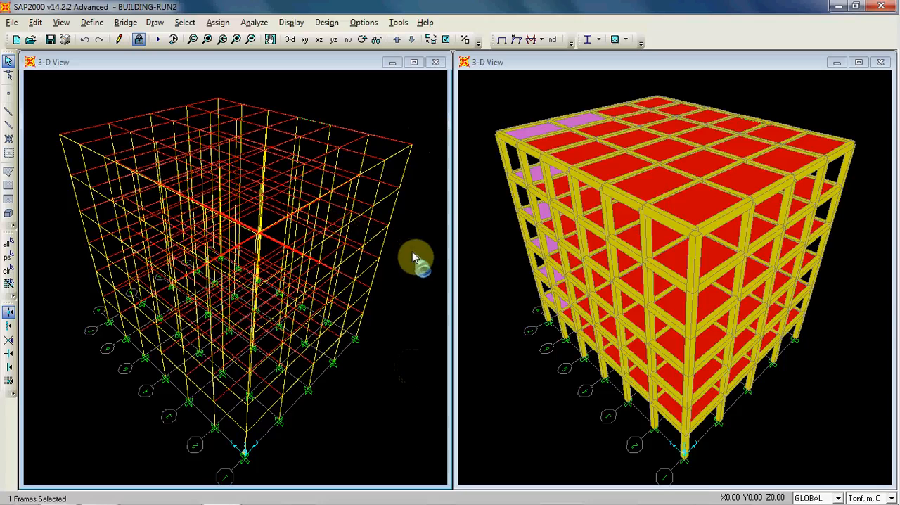
click(417, 87)
click(483, 93)
click(435, 99)
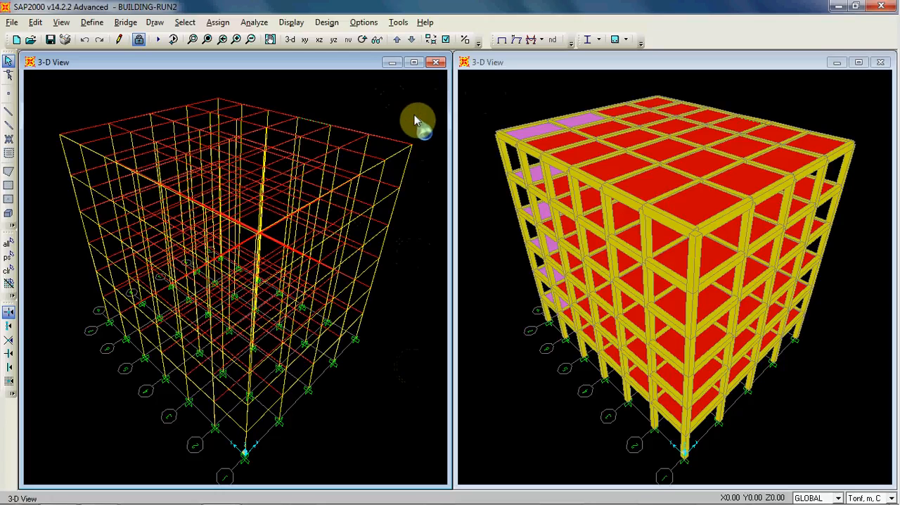
click(486, 84)
click(371, 98)
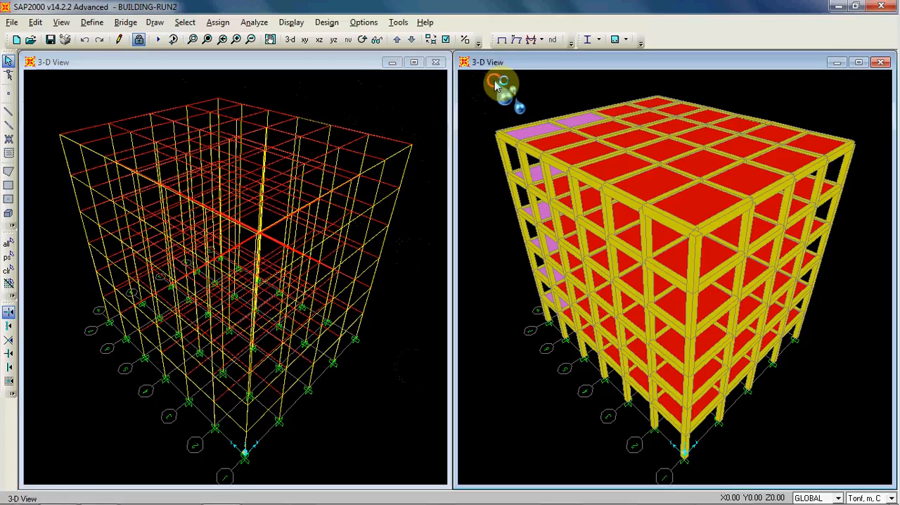
click(425, 99)
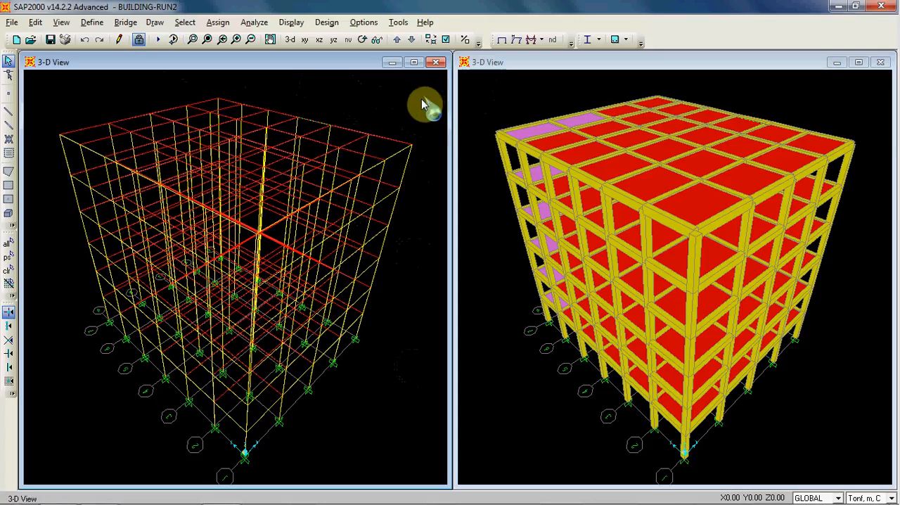
click(481, 103)
click(415, 107)
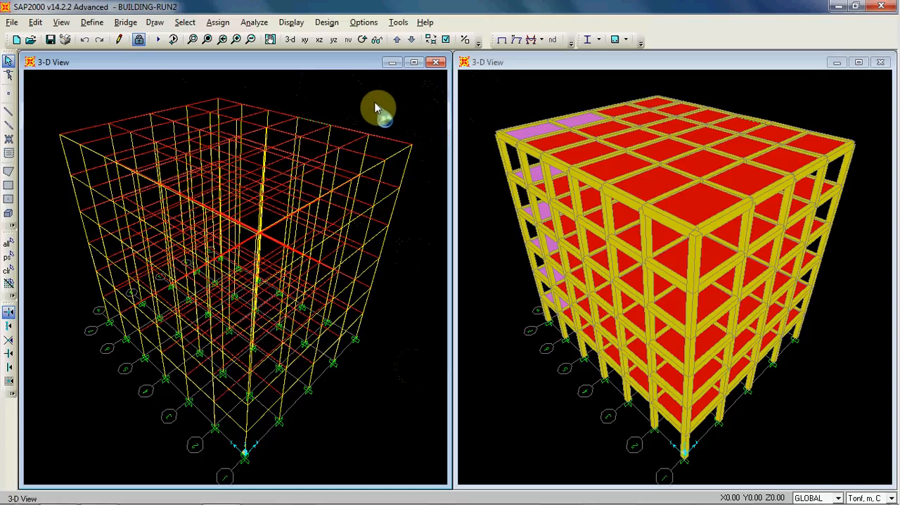
click(481, 86)
click(395, 97)
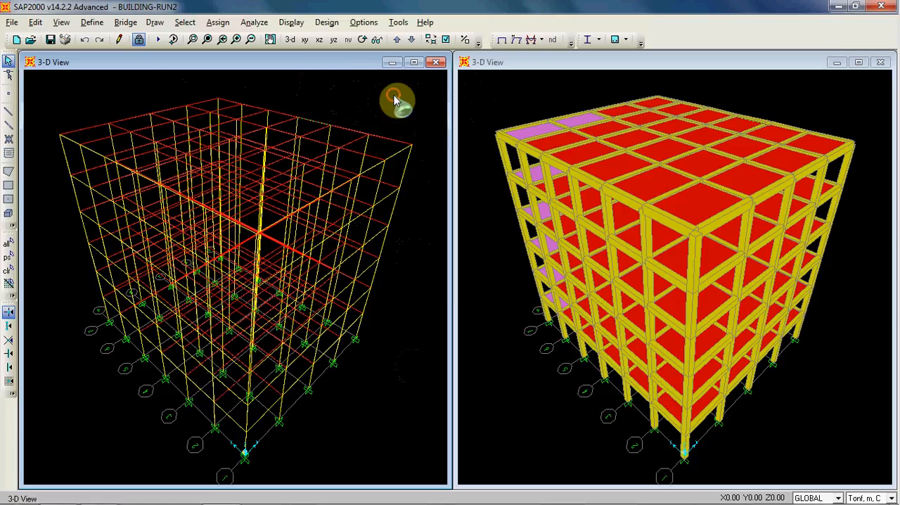
- Display the deformed shape for mode 1 of the MODAL case in the wireframe view, and restore the undeformed shape
click(290, 22)
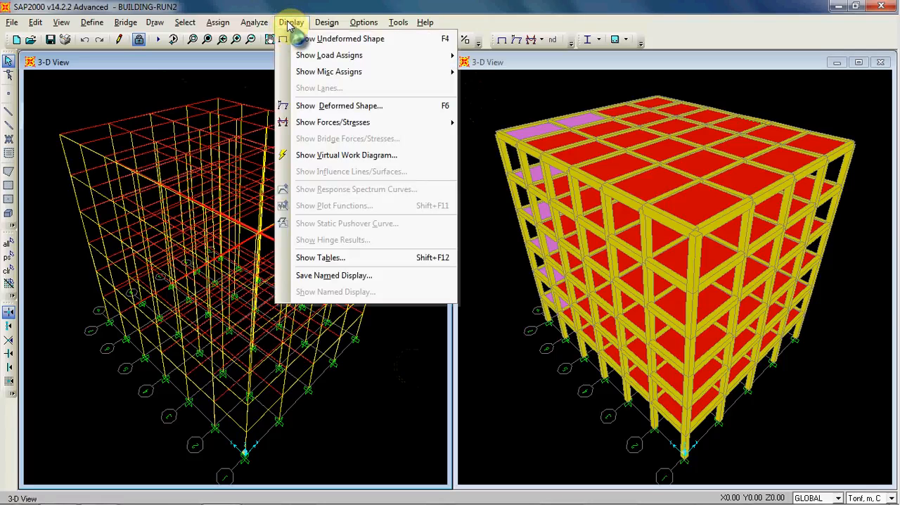
click(359, 105)
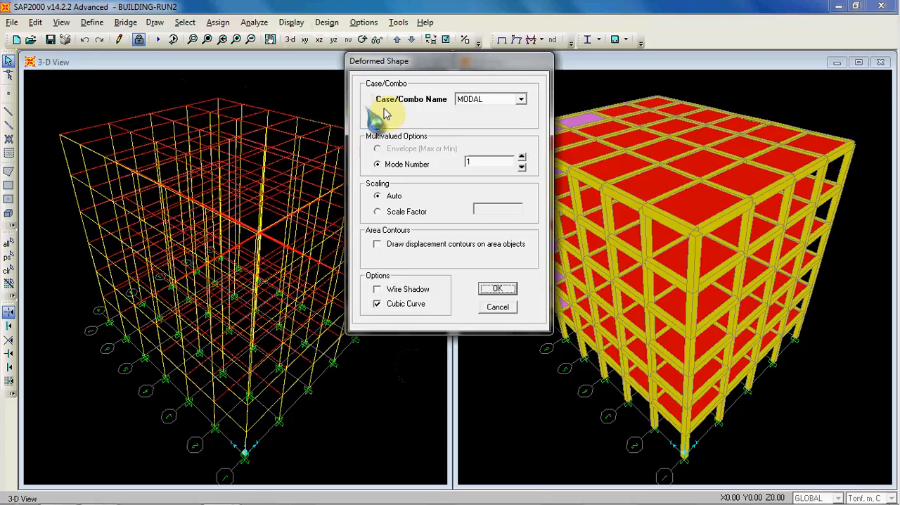
click(520, 101)
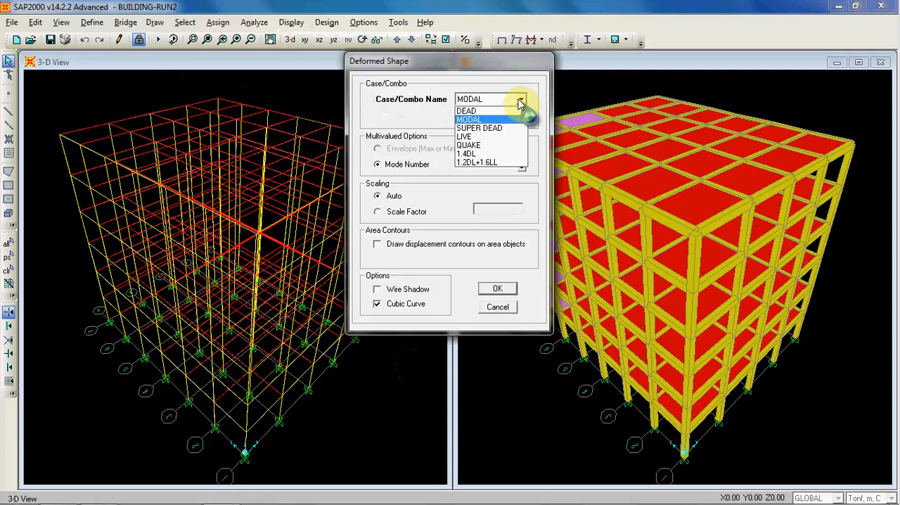
click(491, 100)
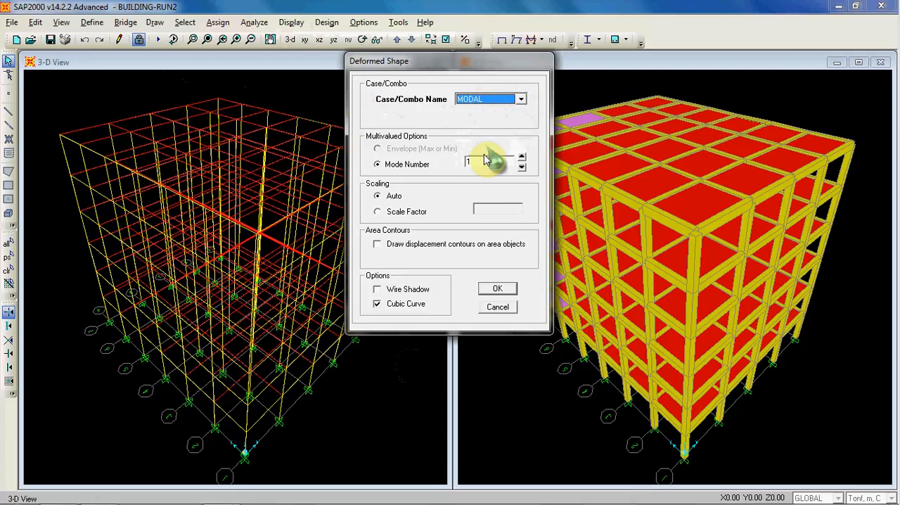
click(497, 289)
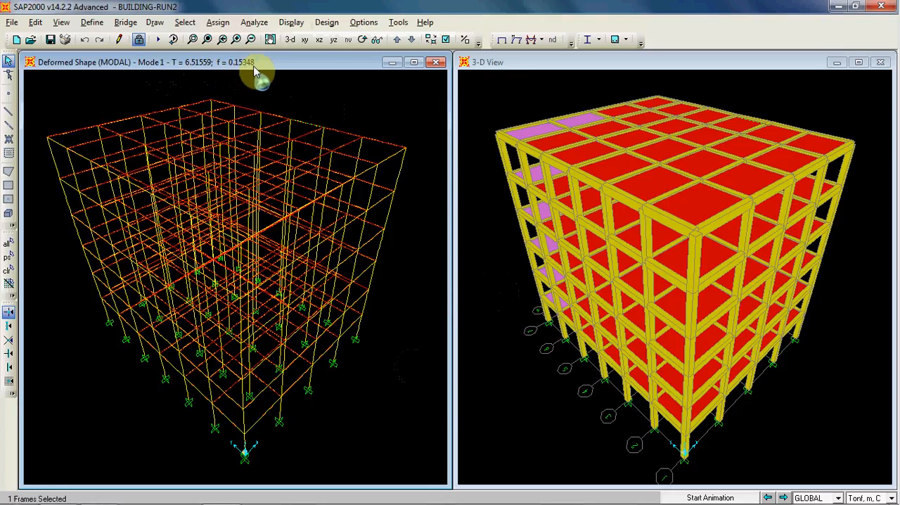
click(486, 104)
click(389, 107)
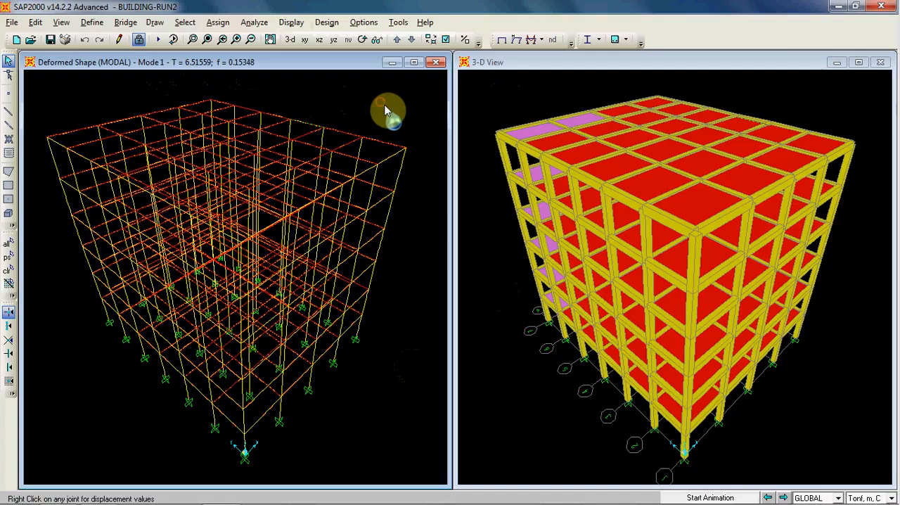
click(503, 40)
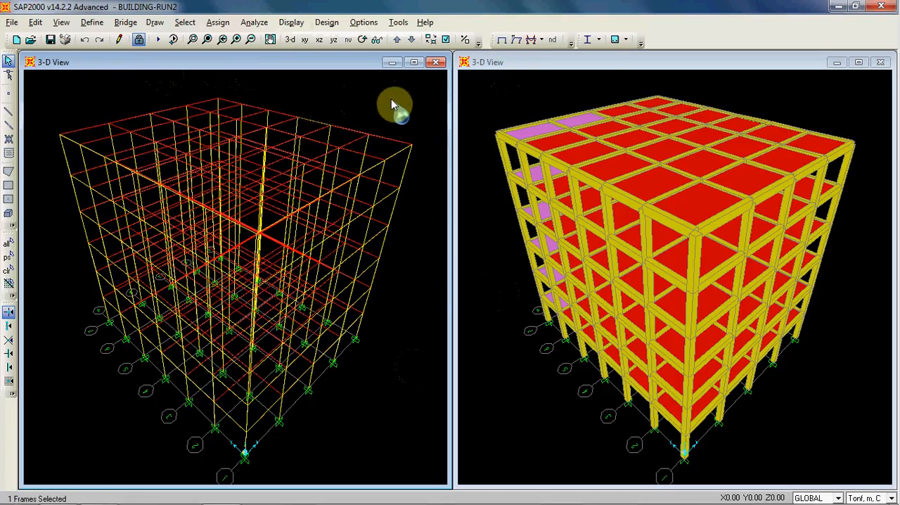
click(391, 99)
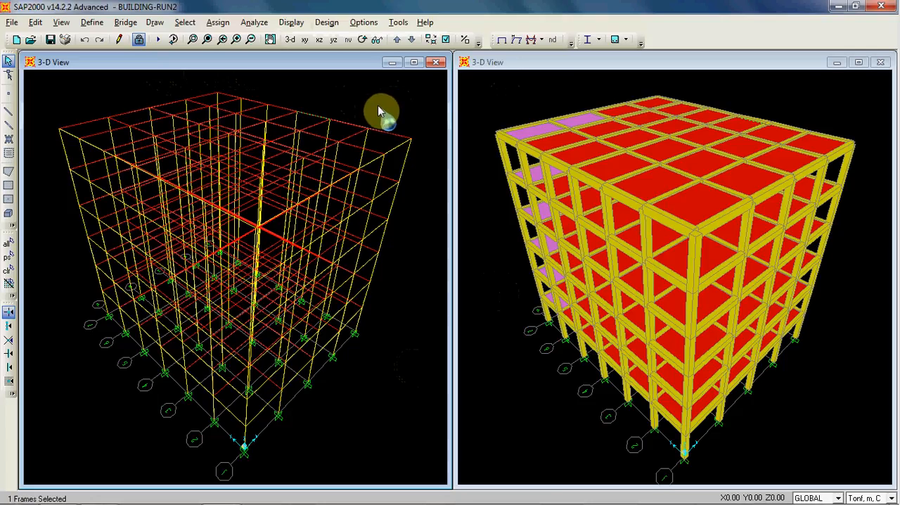
click(185, 21)
mouse_move(211, 39)
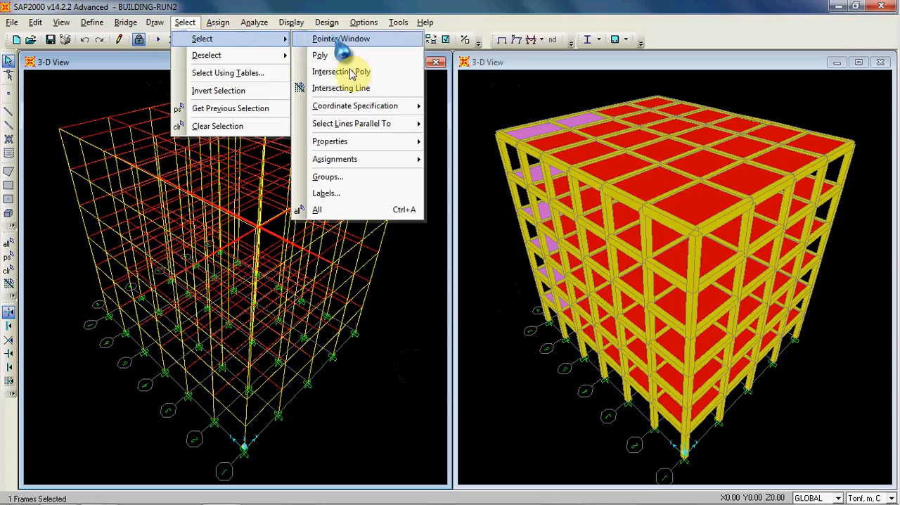
mouse_move(392, 143)
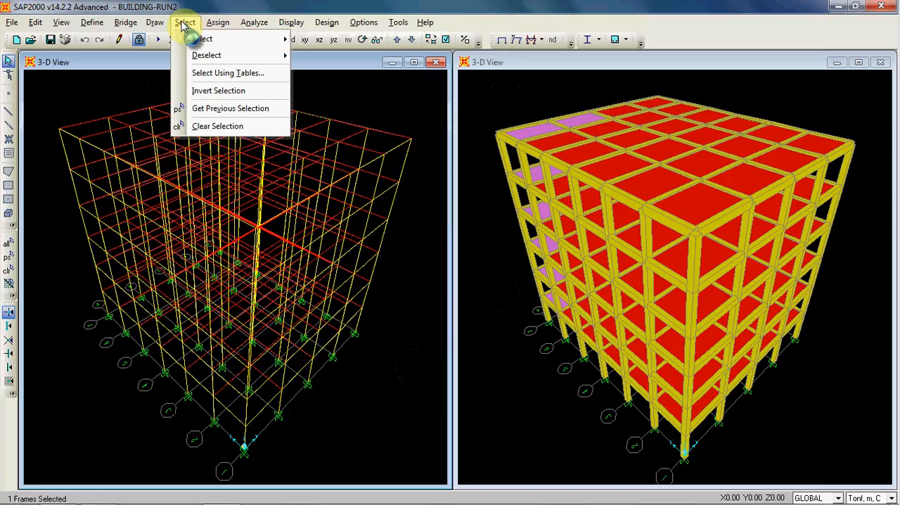
click(209, 9)
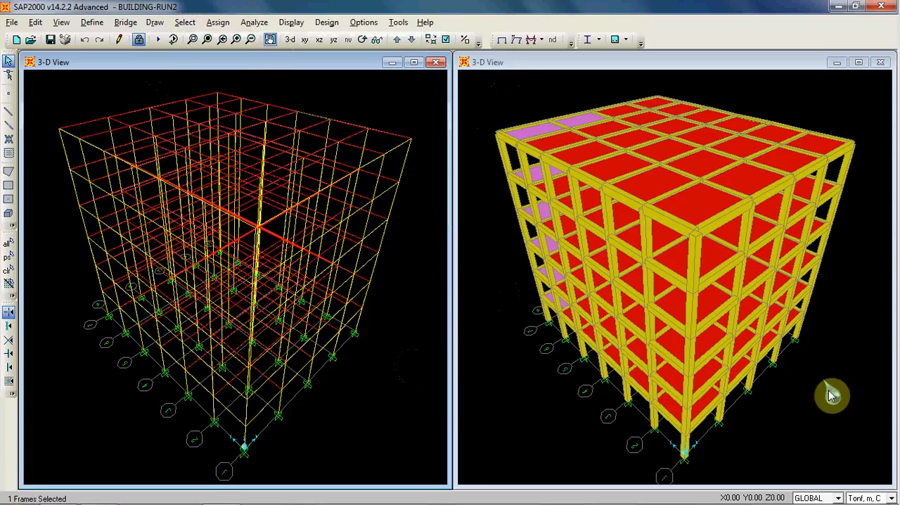
- Switch the model units to N, mm, C and make the wireframe 3-D view active
click(890, 498)
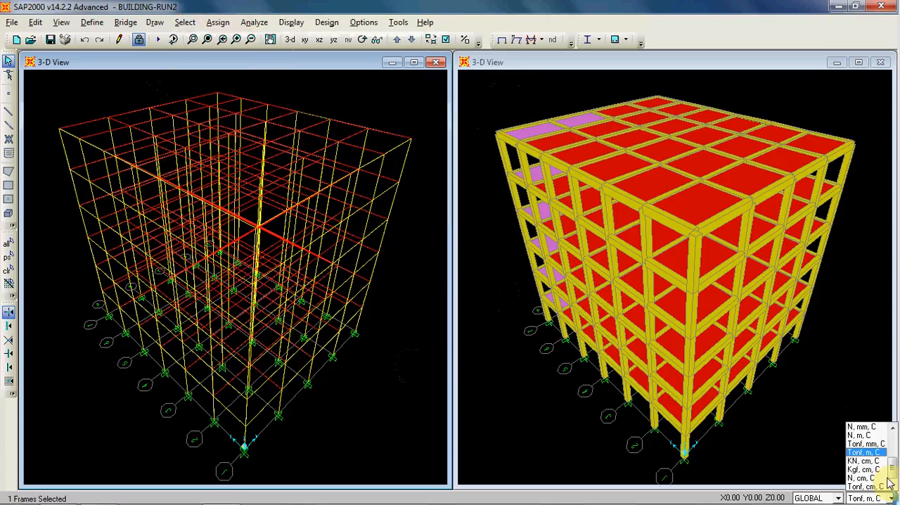
click(877, 432)
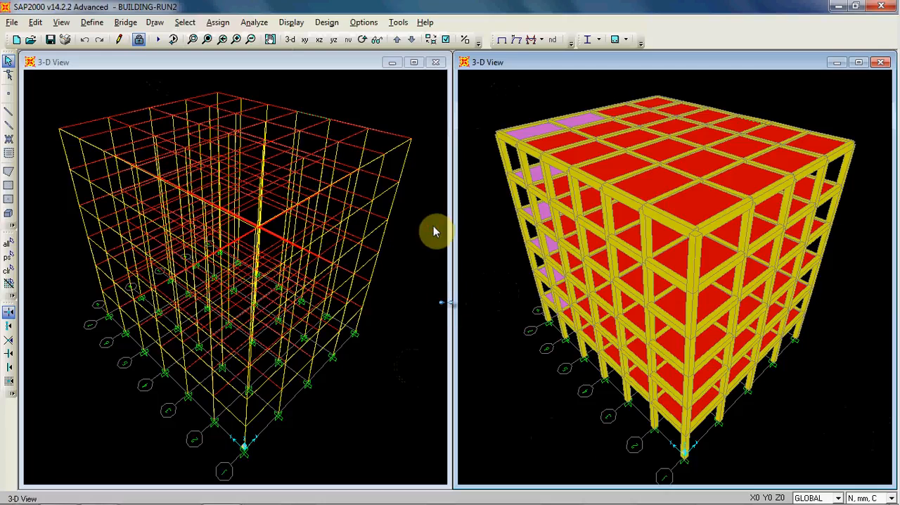
click(412, 133)
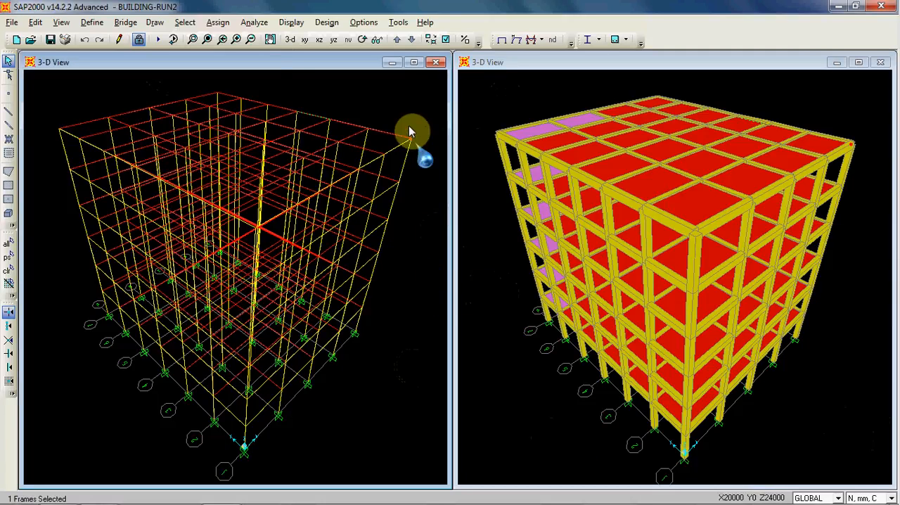
- Select all frame elements that have the BEAM section property
click(185, 23)
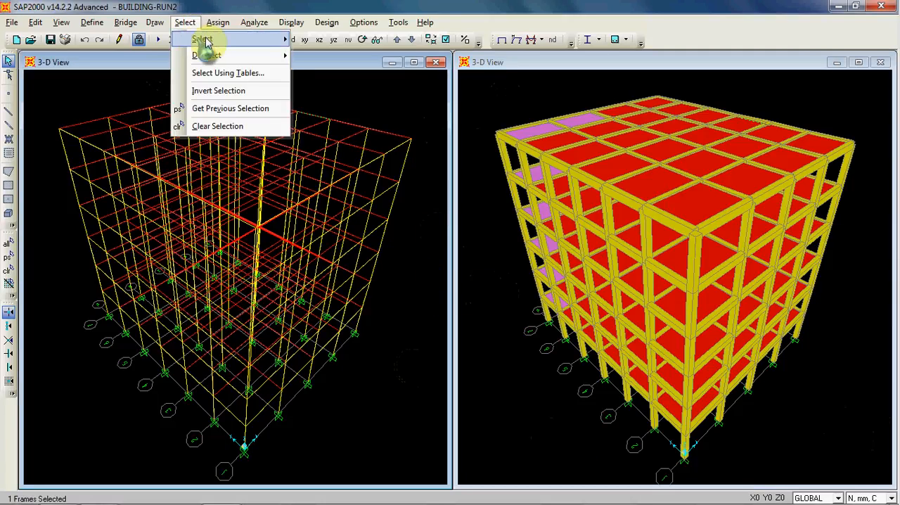
mouse_move(397, 152)
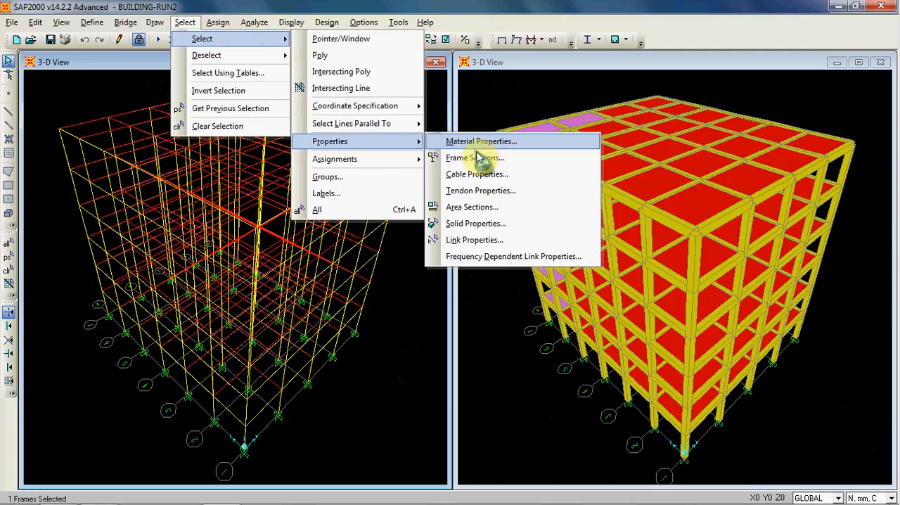
click(482, 158)
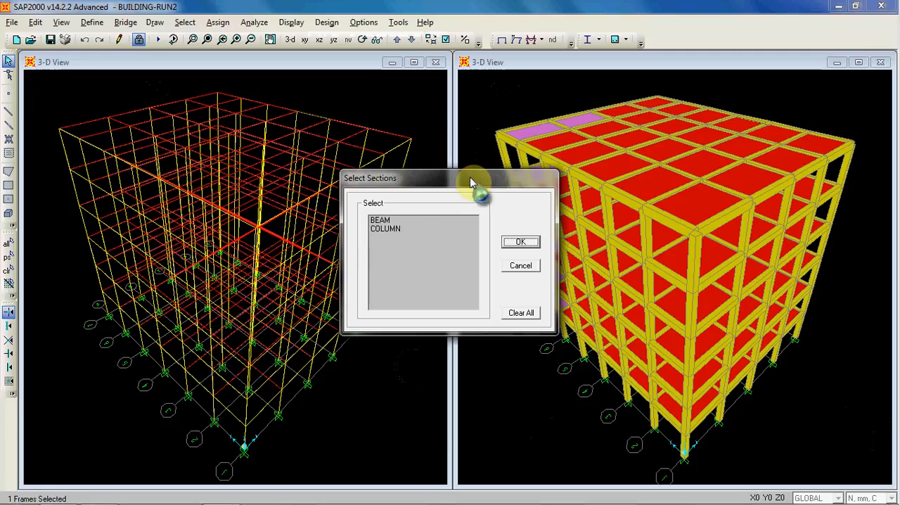
click(380, 220)
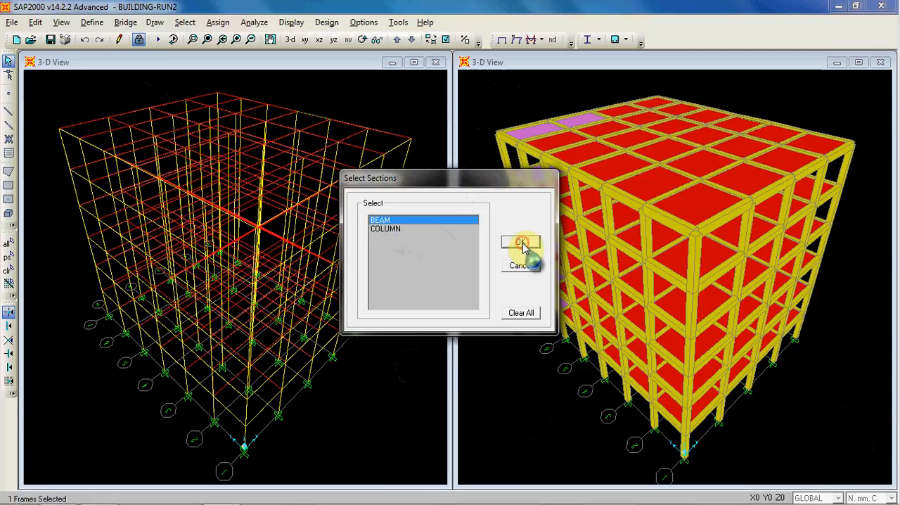
click(521, 242)
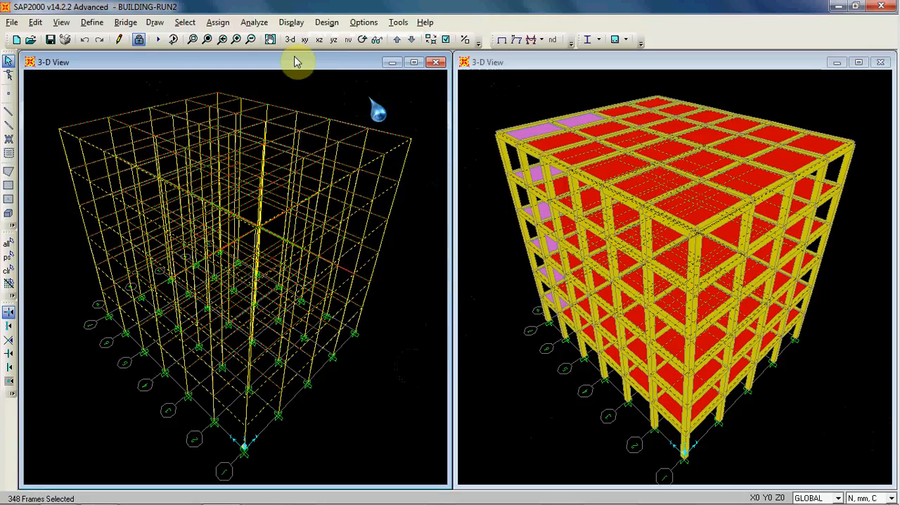
- Choose all Frame Output tables under Element Output in the analysis results for tabular display
click(285, 23)
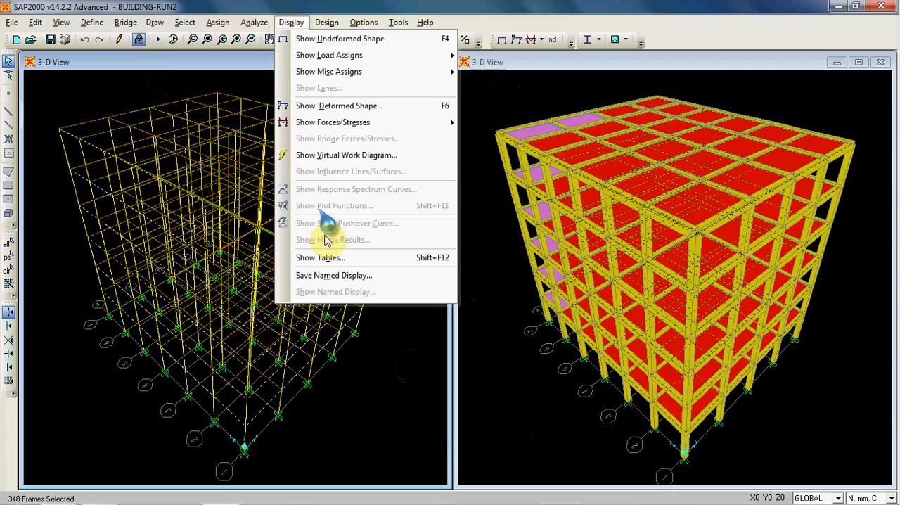
click(377, 258)
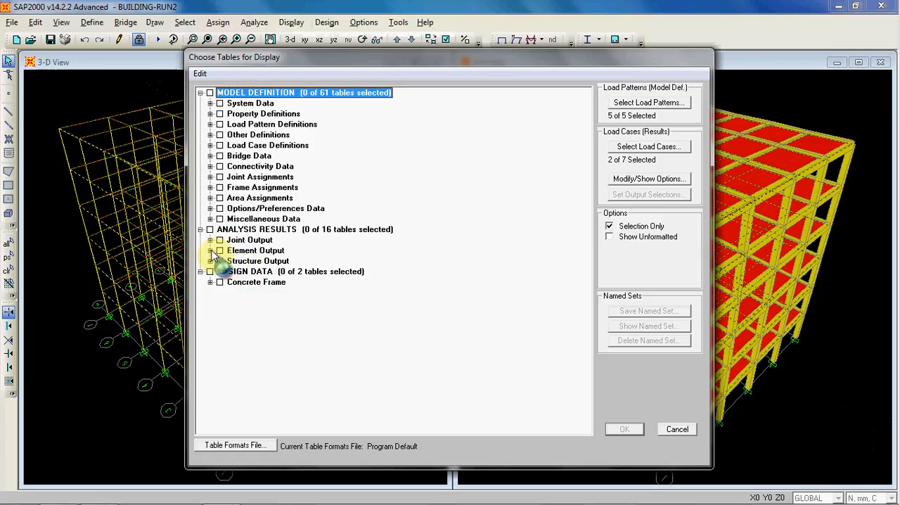
click(210, 250)
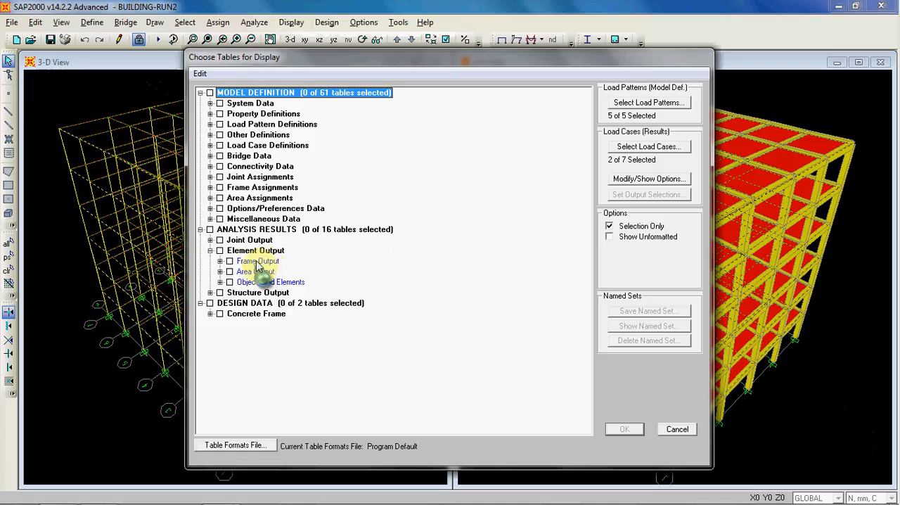
click(220, 261)
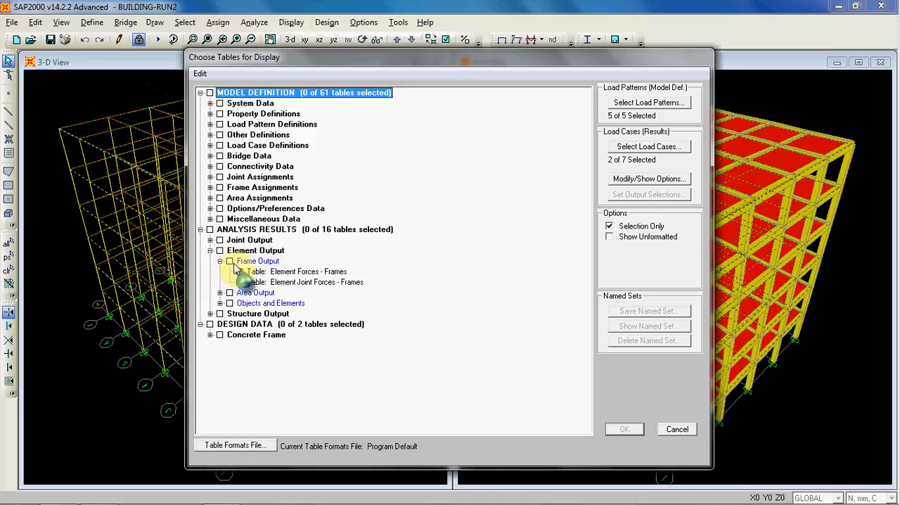
click(229, 261)
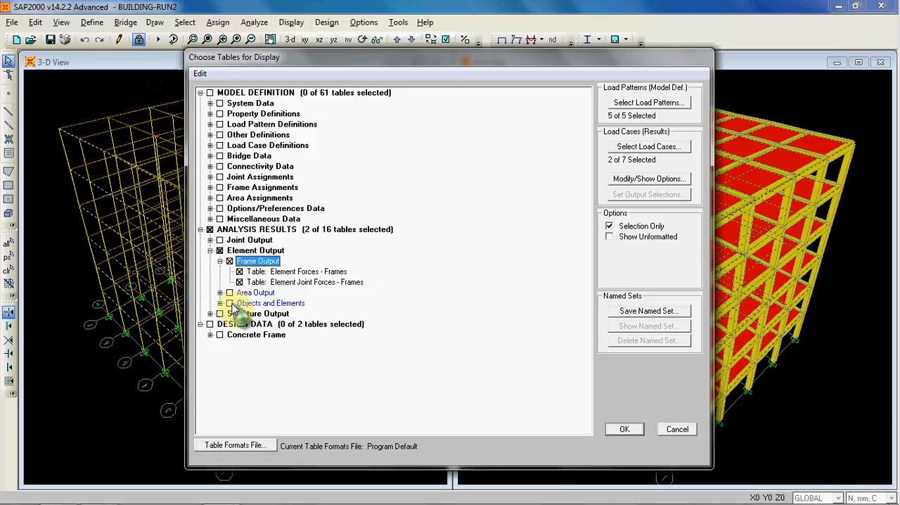
- Confirm the 1.2DL+1.6LL and 1.4DL combinations as the result load cases and show the frame output tables
click(648, 146)
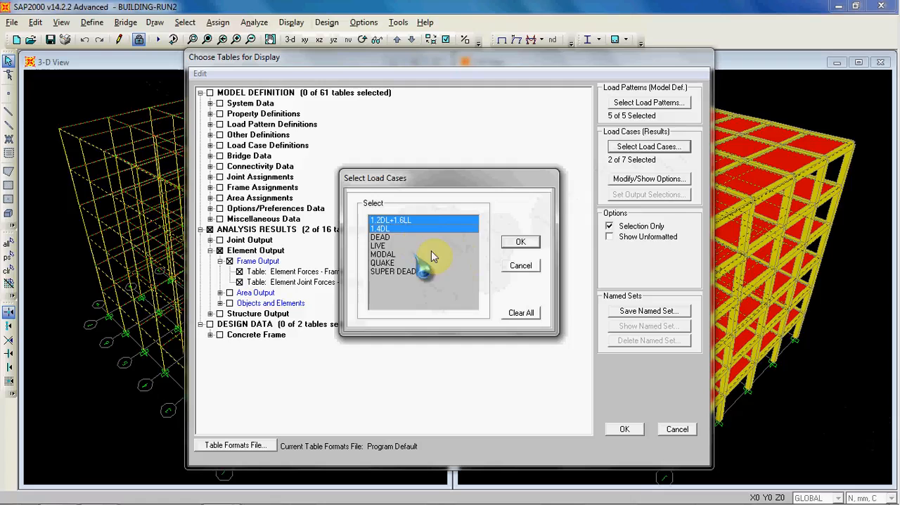
click(520, 243)
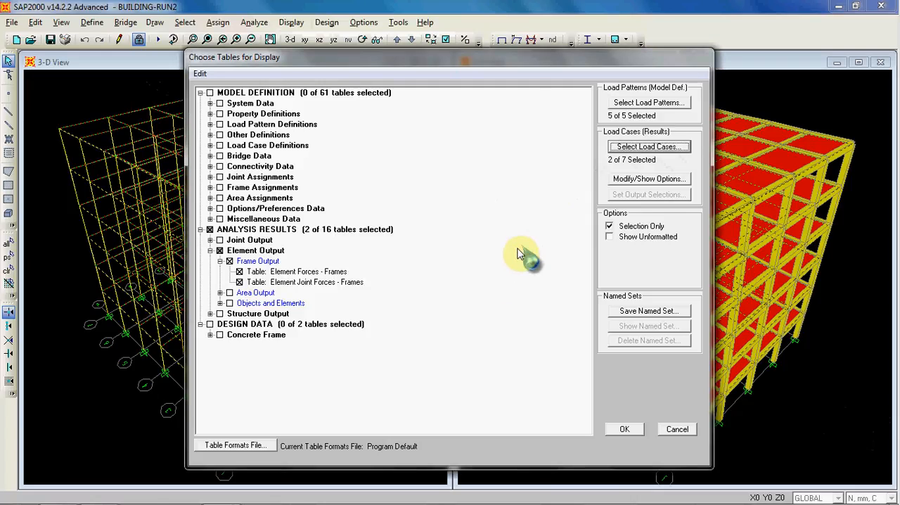
click(623, 430)
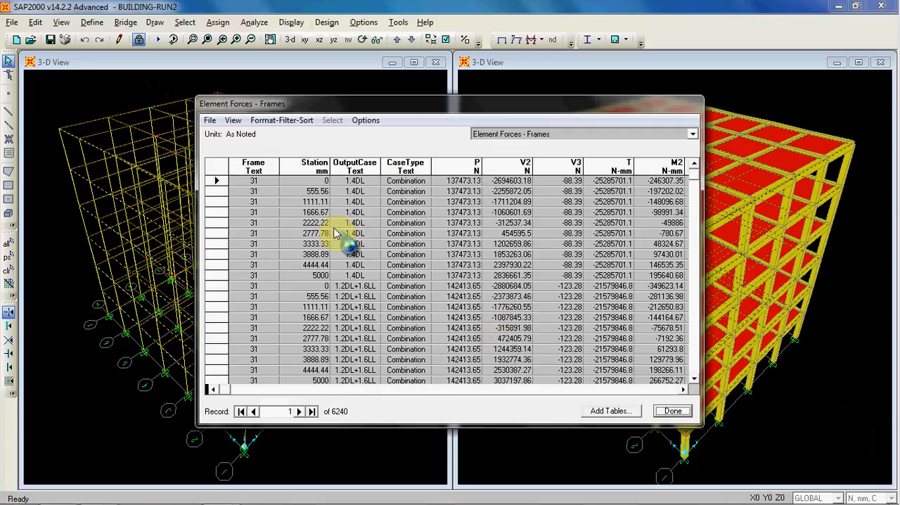
- Export the current Element Forces - Frames table to Excel and enlarge the resulting workbook window to full screen
drag(415, 101, 434, 86)
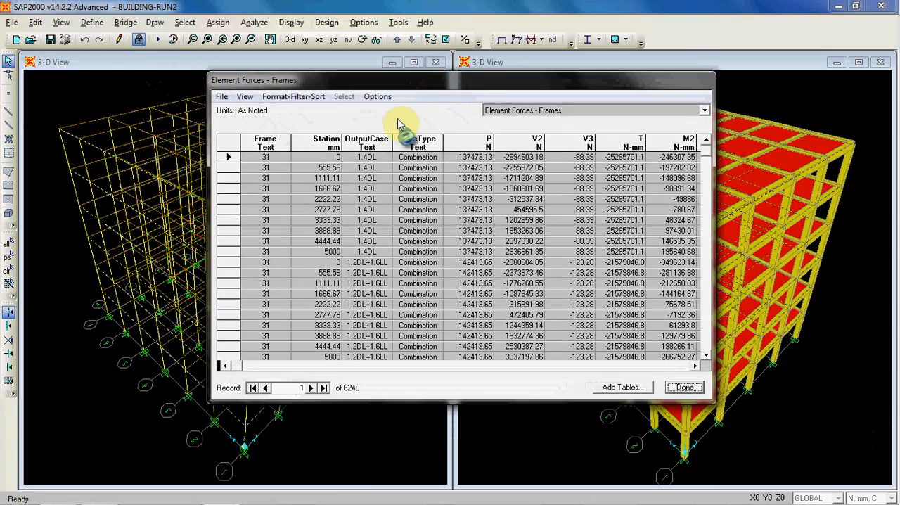
click(221, 97)
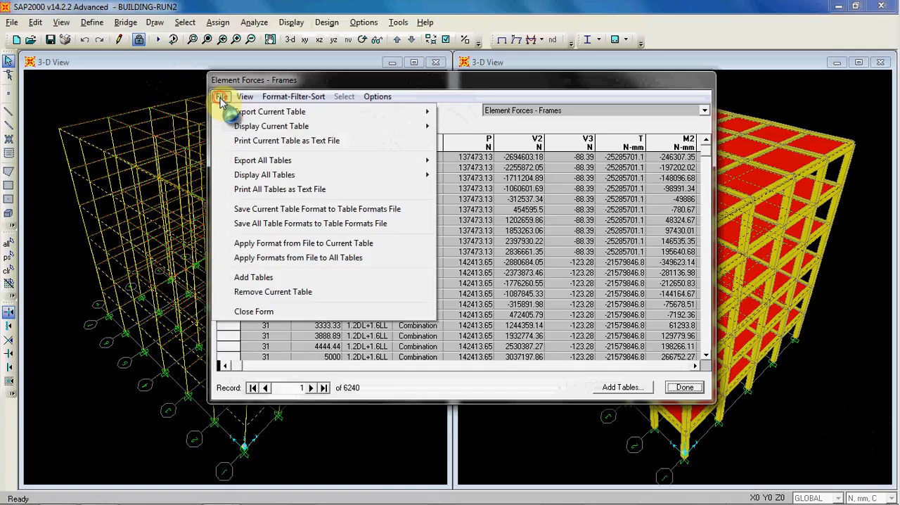
mouse_move(394, 113)
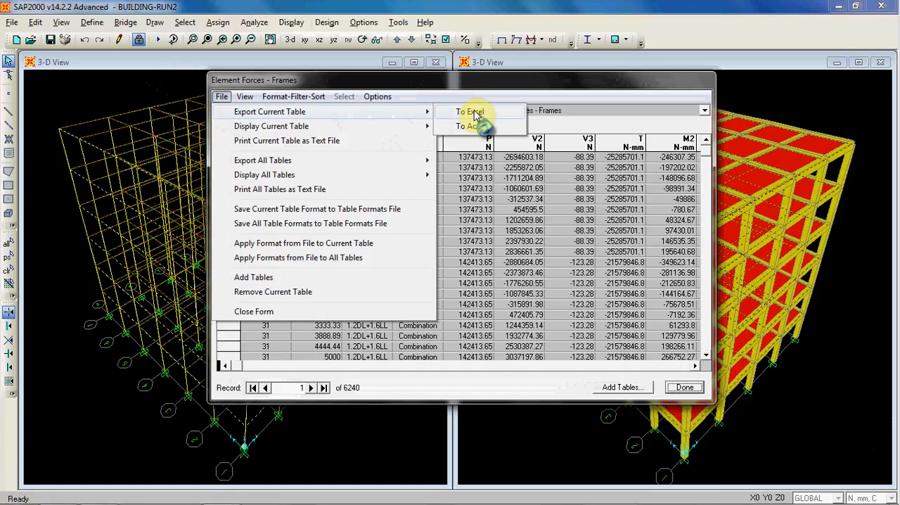
click(473, 112)
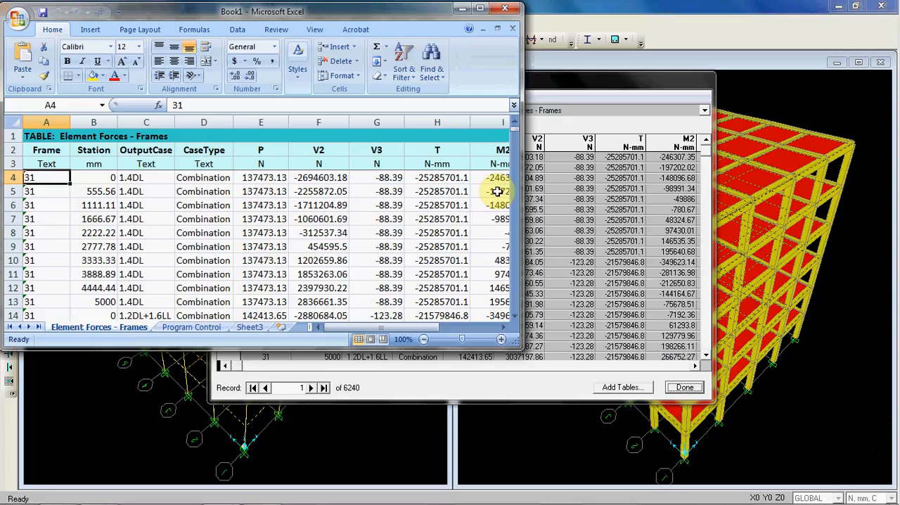
click(481, 13)
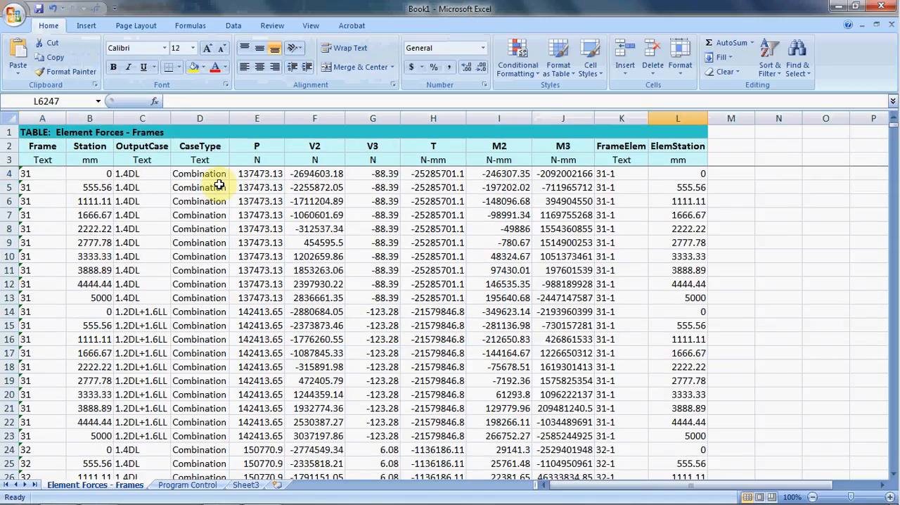
- Examine the Frame, CaseType and axial force P columns of the exported frame force table, including their units
click(201, 173)
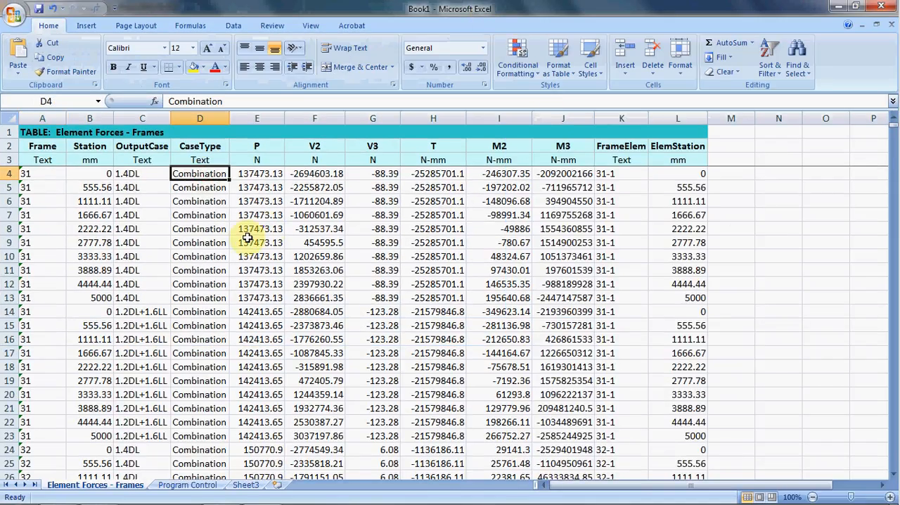
click(40, 148)
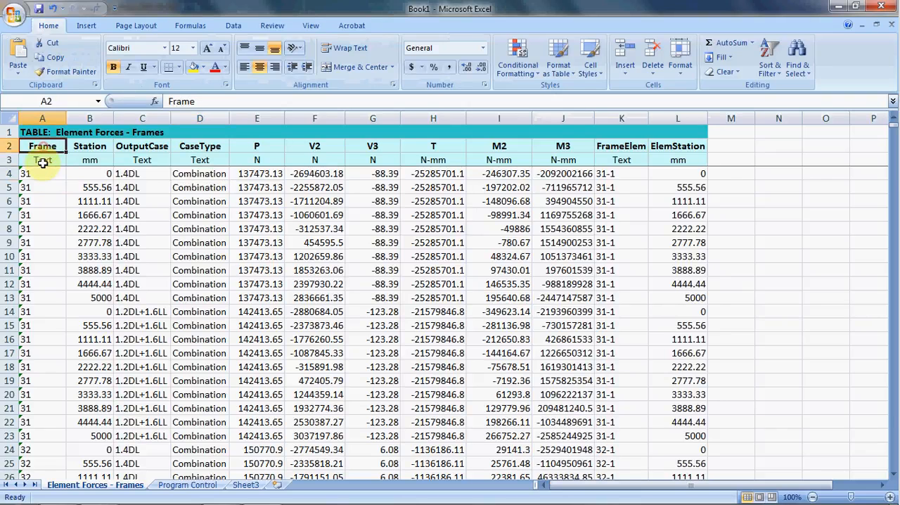
click(35, 176)
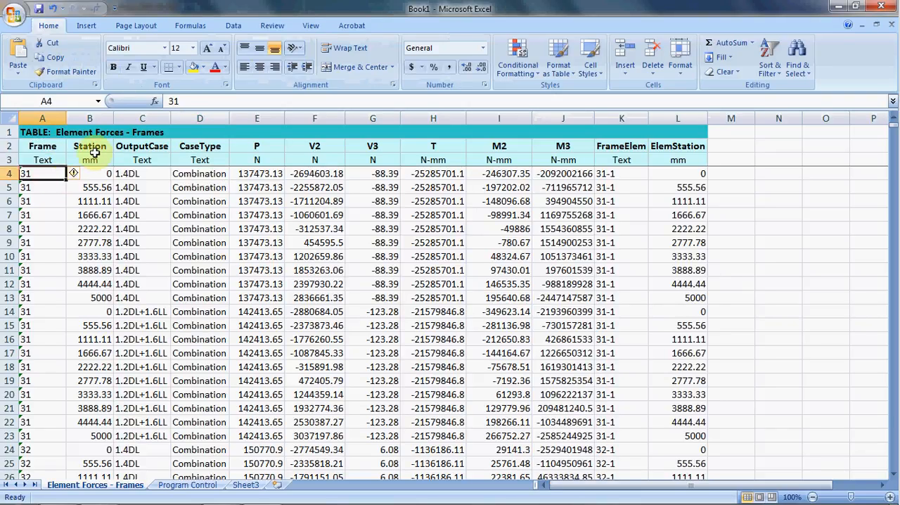
click(263, 147)
click(267, 160)
click(268, 146)
click(268, 160)
click(269, 147)
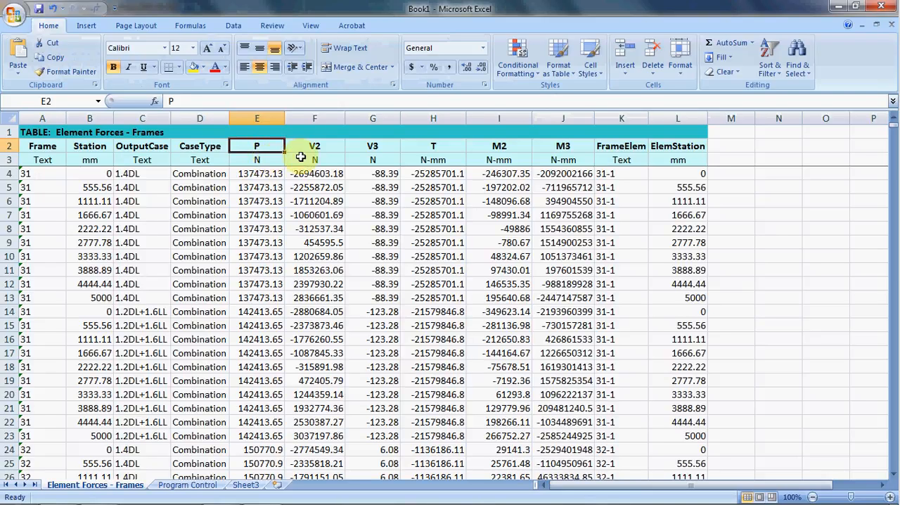
- Examine the V2 and V3 shear, T torsion, and M2 and M3 moment columns of the exported table
drag(323, 144, 327, 201)
click(328, 201)
click(330, 175)
click(331, 187)
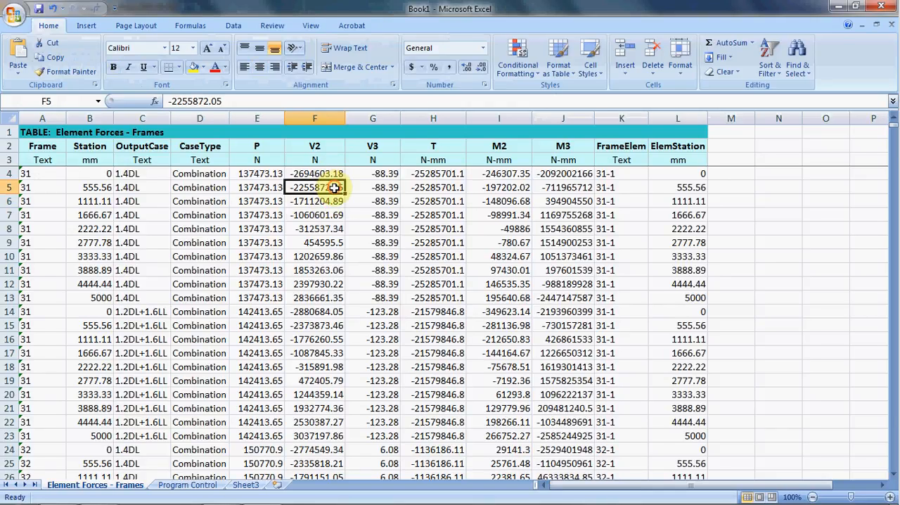
click(330, 215)
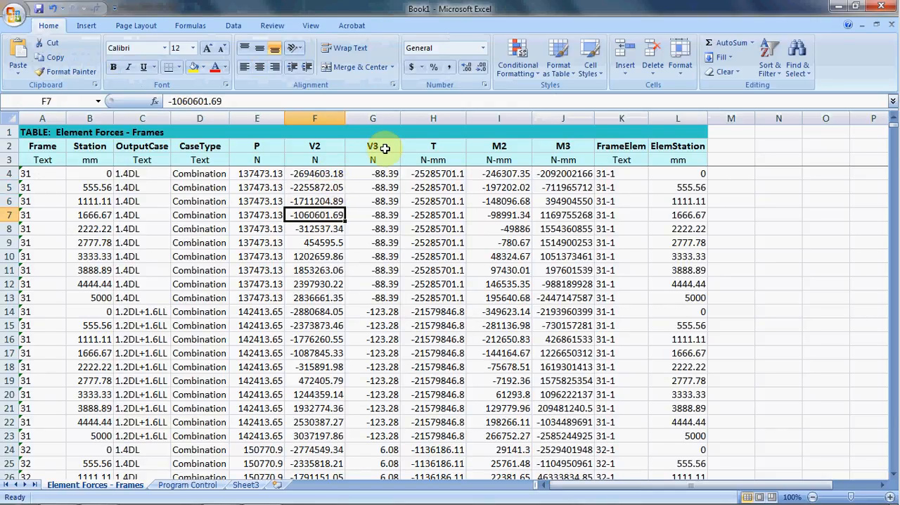
drag(385, 145, 380, 161)
drag(459, 145, 569, 162)
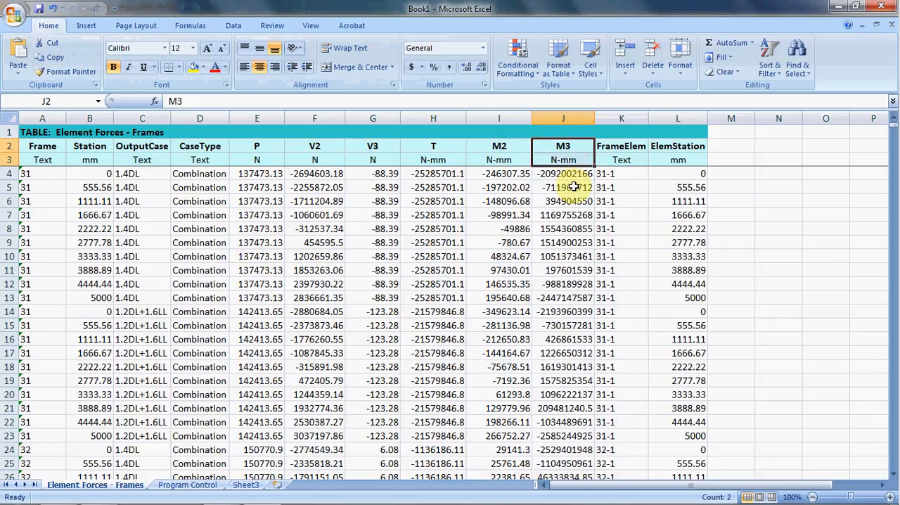
click(574, 175)
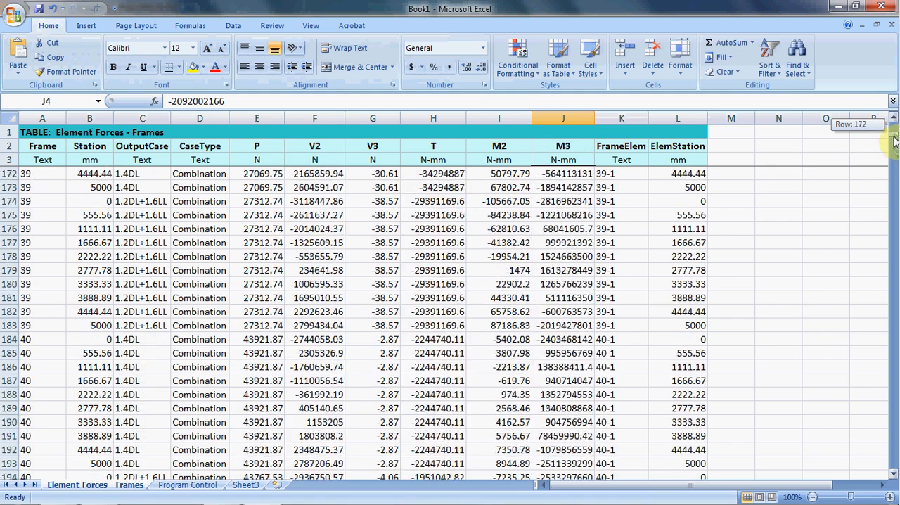
- Look through the exported force rows towards the end of the sheet and return to SAP2000
drag(894, 177, 893, 224)
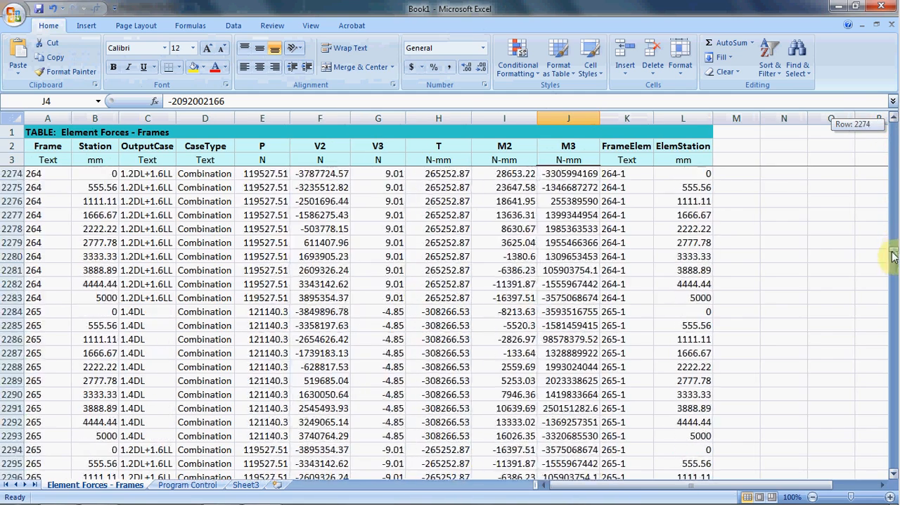
drag(893, 276, 888, 459)
scroll(808, 355, down, 8)
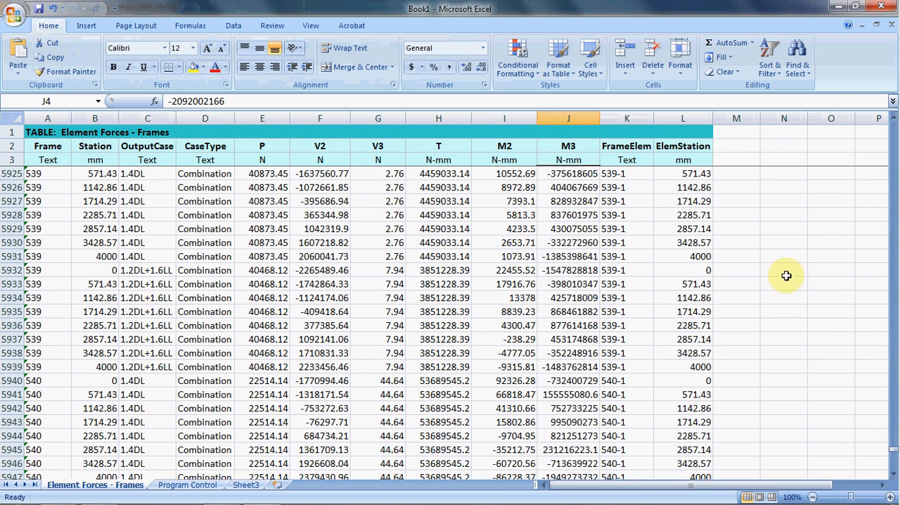
click(841, 10)
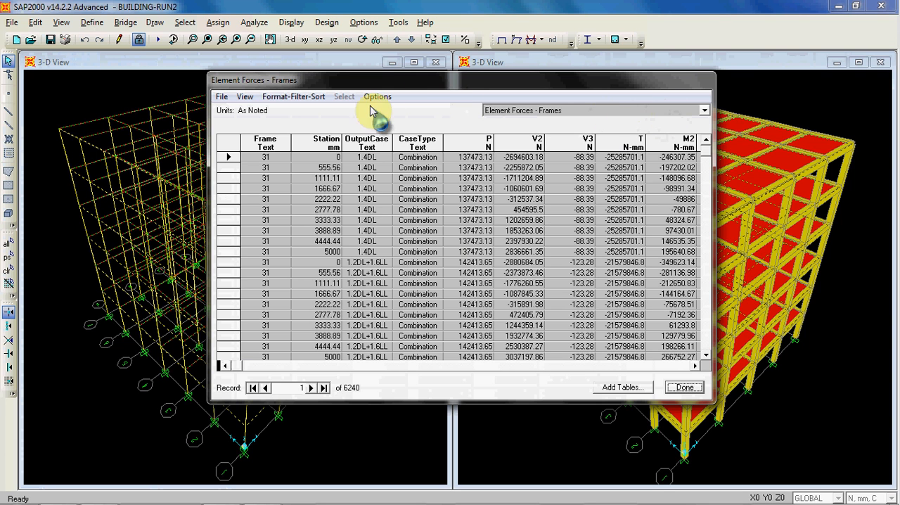
- Display the Element Joint Forces - Frames table, moved clear of the wireframe view, and compare it with Element Forces - Frames
drag(431, 86, 425, 94)
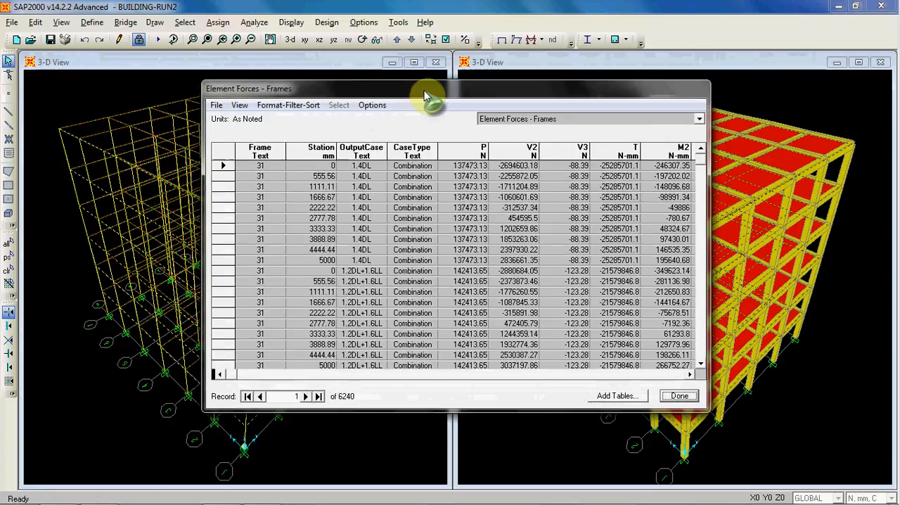
click(628, 120)
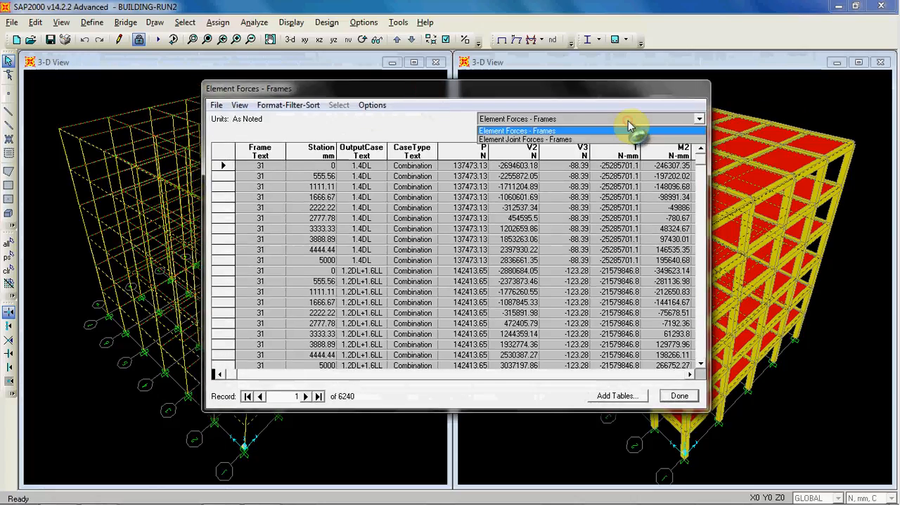
click(534, 140)
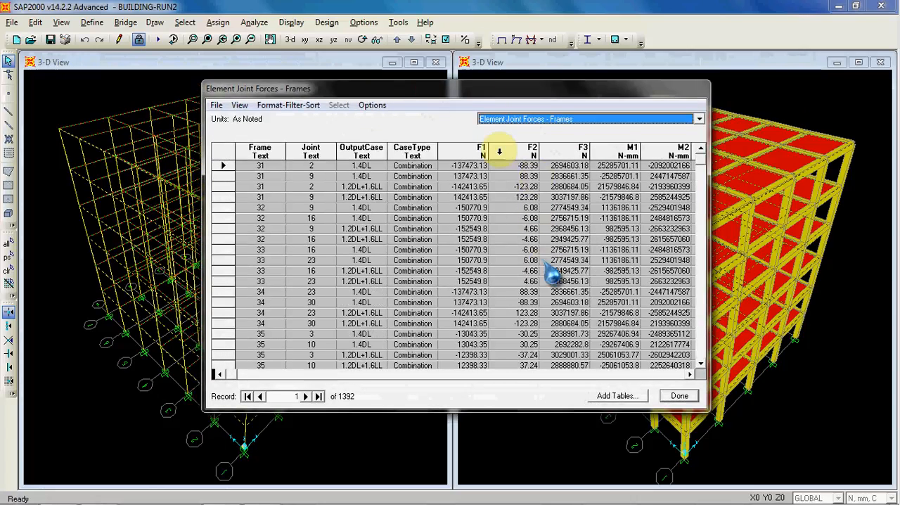
drag(499, 91, 673, 101)
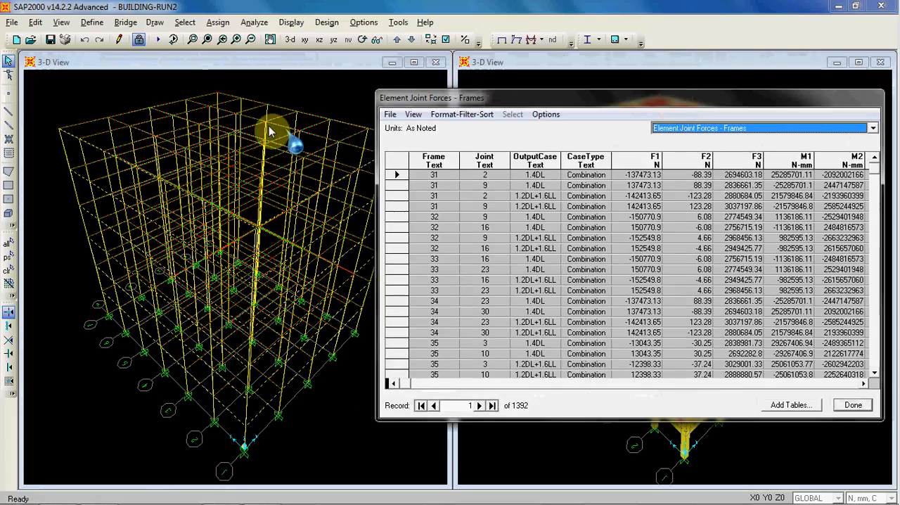
click(797, 127)
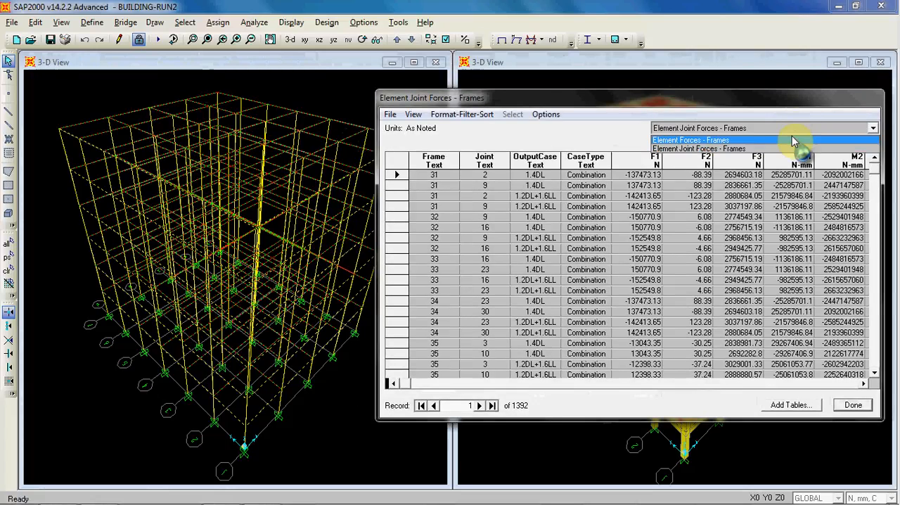
click(794, 140)
click(793, 129)
click(789, 149)
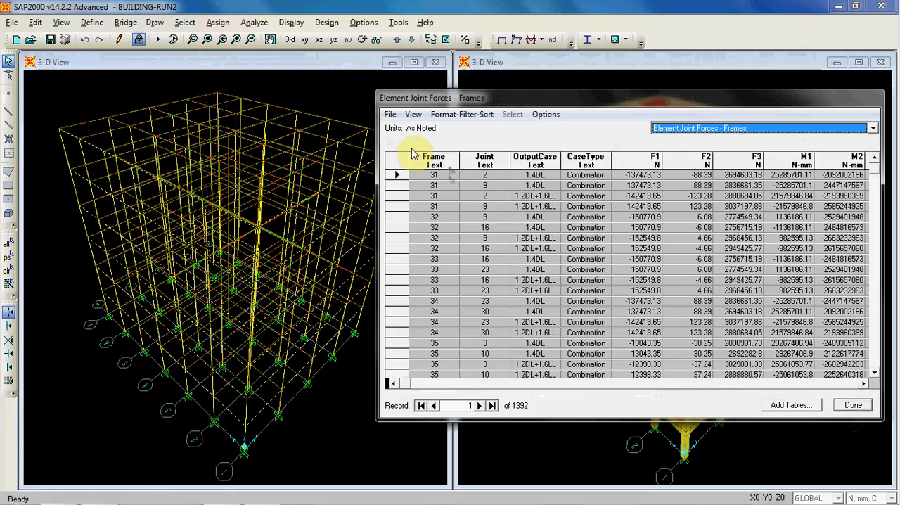
click(390, 114)
mouse_move(567, 131)
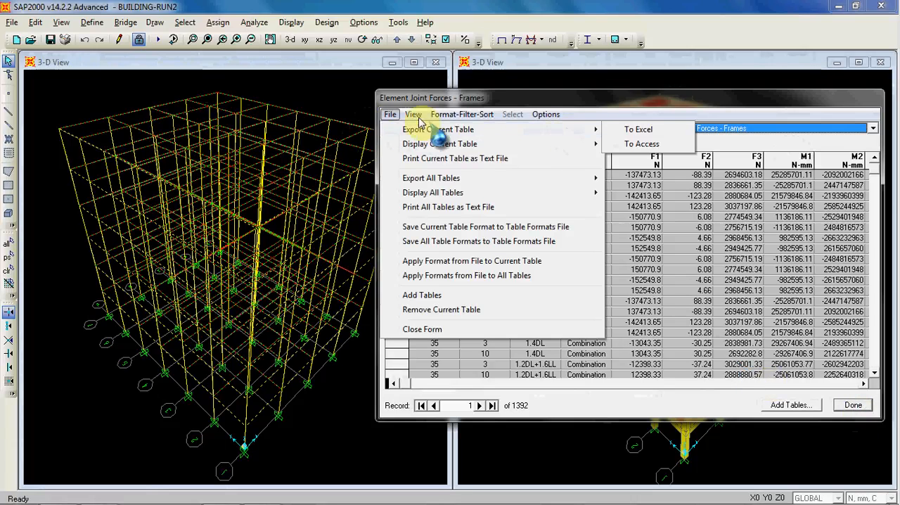
click(592, 97)
- Close the frame result tables and clear the beam selection in the model
click(843, 400)
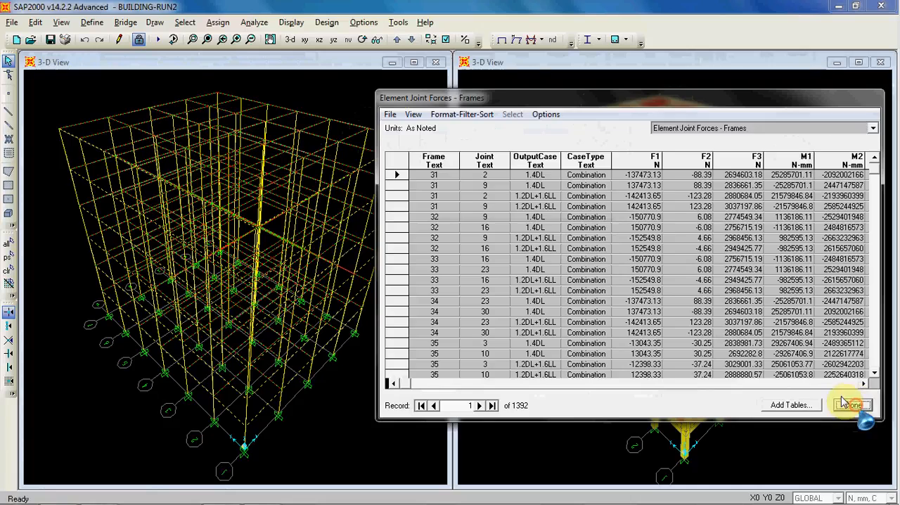
click(9, 271)
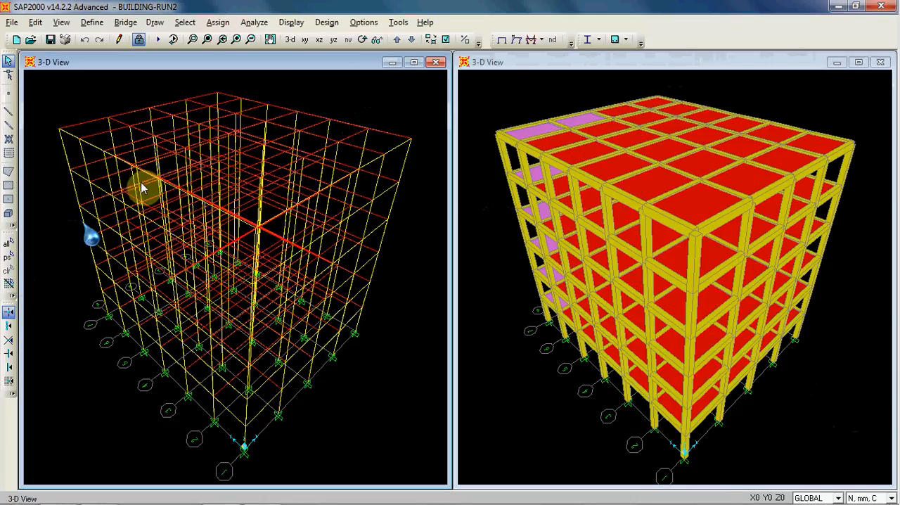
- Select all area elements that have the slab's area section property
click(186, 23)
mouse_move(208, 39)
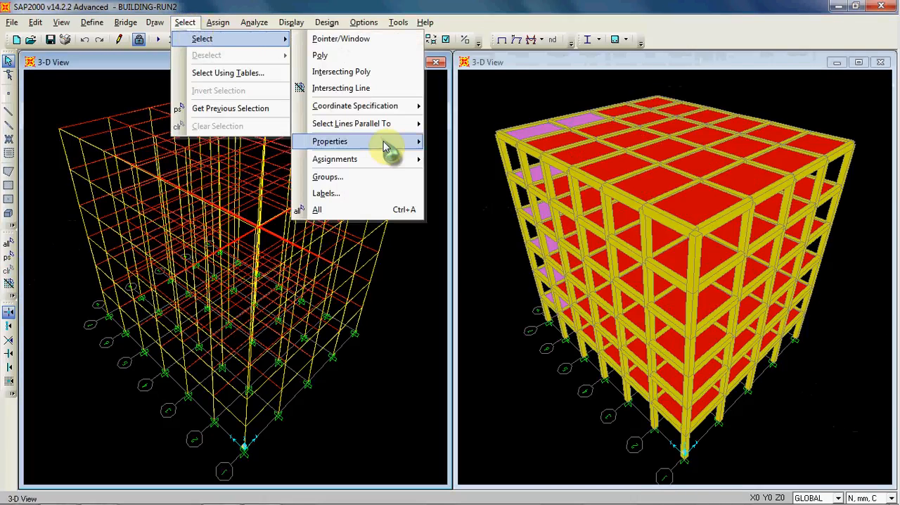
mouse_move(390, 143)
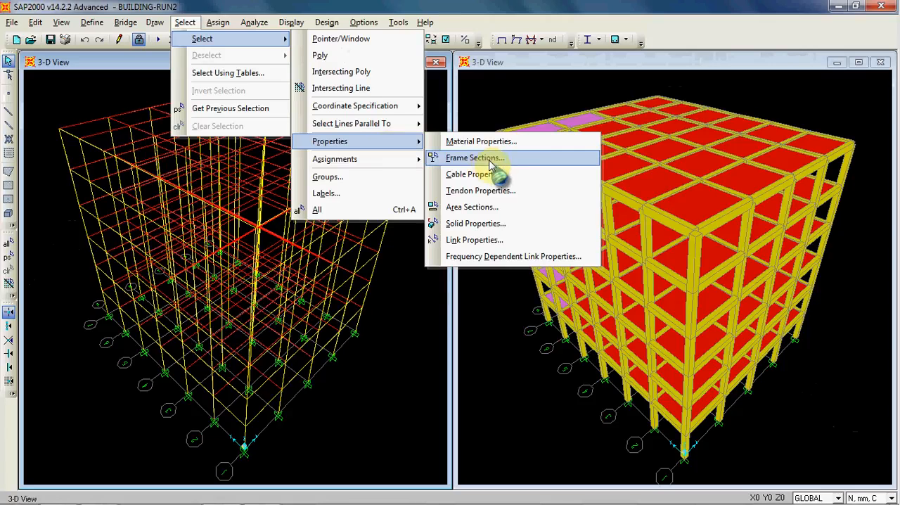
click(492, 207)
click(385, 221)
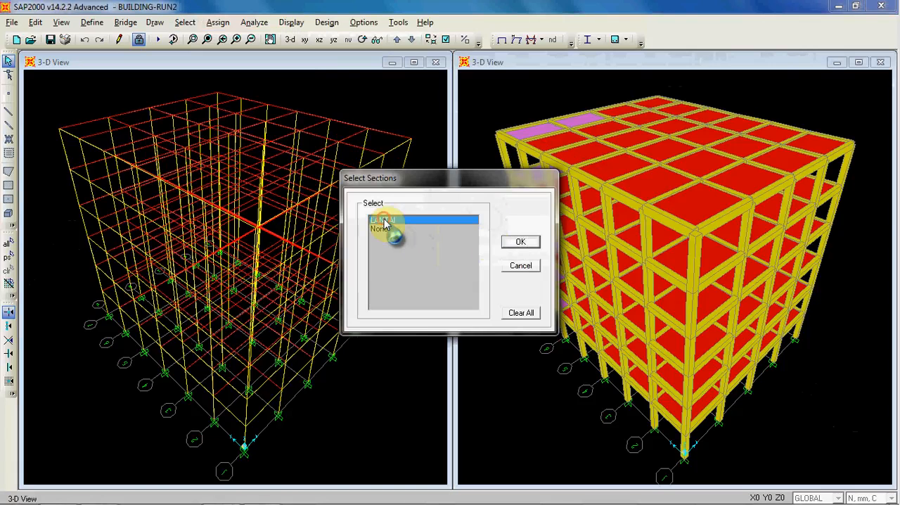
click(521, 242)
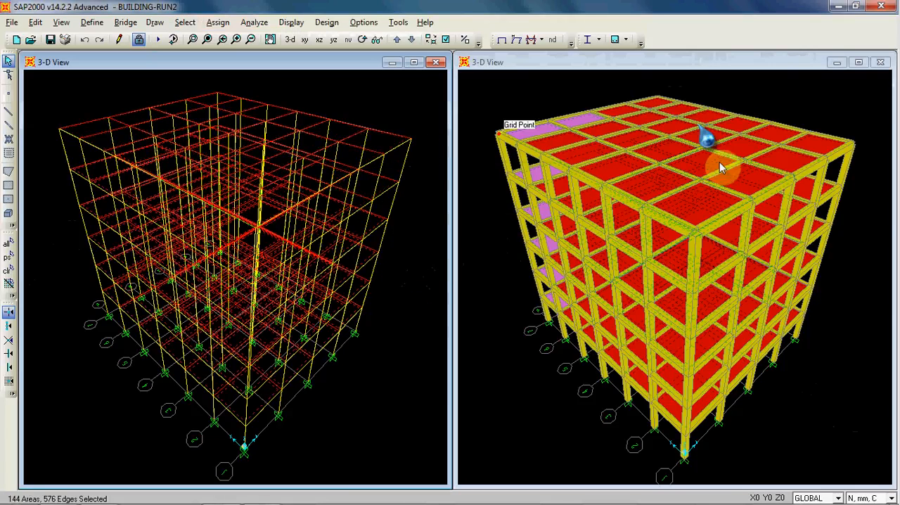
- Choose all Area Output tables under Element Output for display, replacing the previously chosen frame tables
click(292, 23)
click(358, 260)
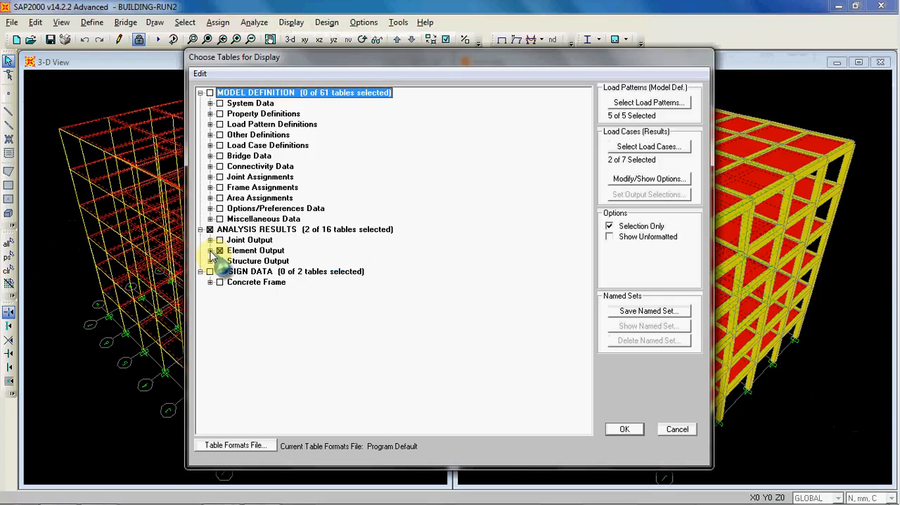
click(220, 251)
click(209, 251)
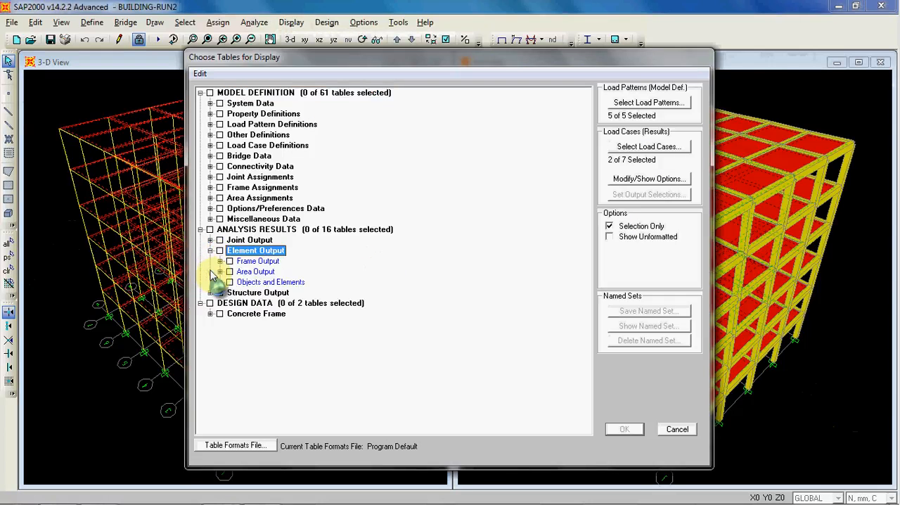
click(220, 272)
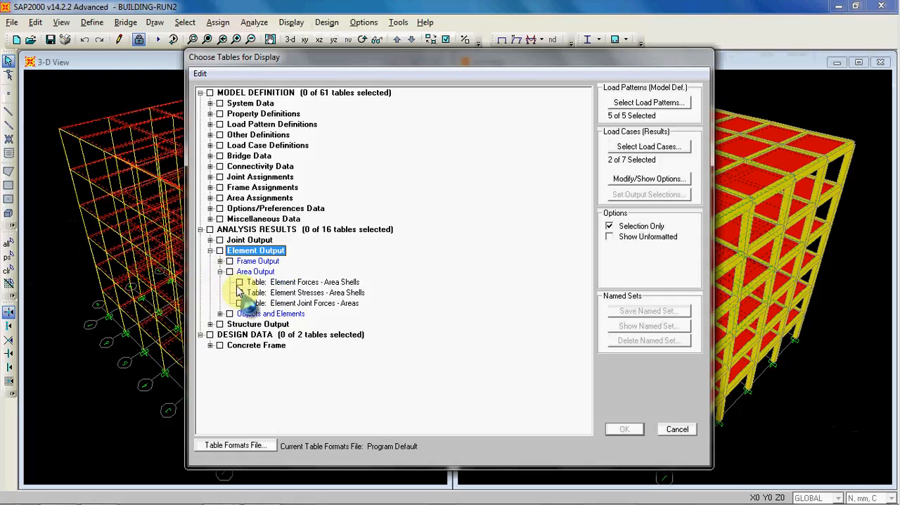
click(230, 272)
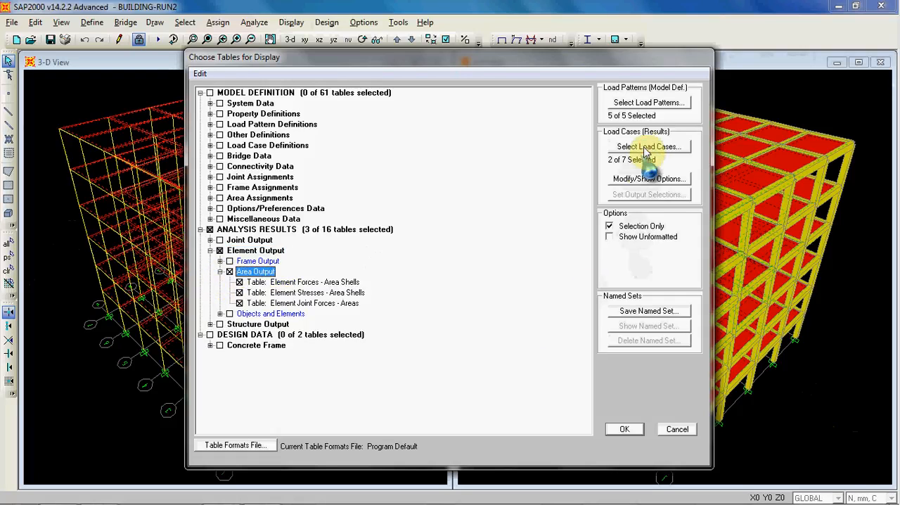
- Display the chosen area result tables, keeping all load patterns and the 1.2DL+1.6LL and 1.4DL combinations selected
click(647, 147)
click(512, 242)
click(647, 103)
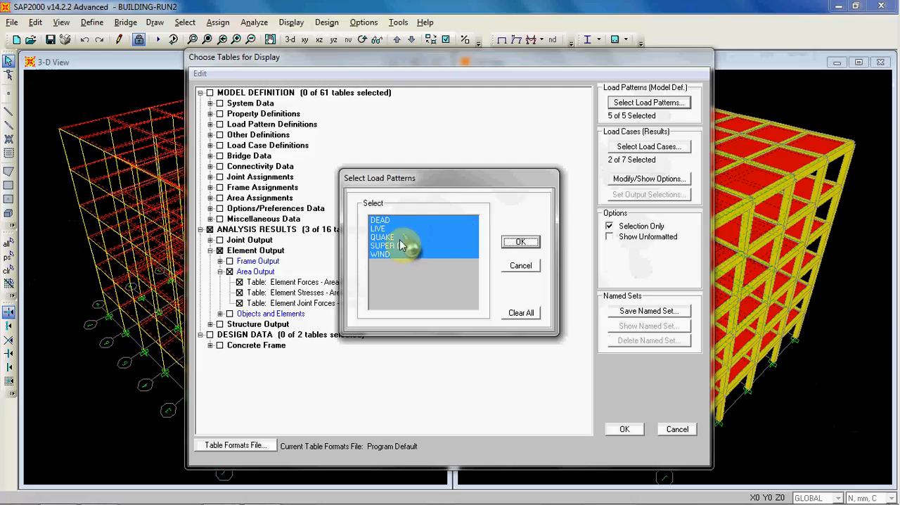
click(521, 241)
click(648, 146)
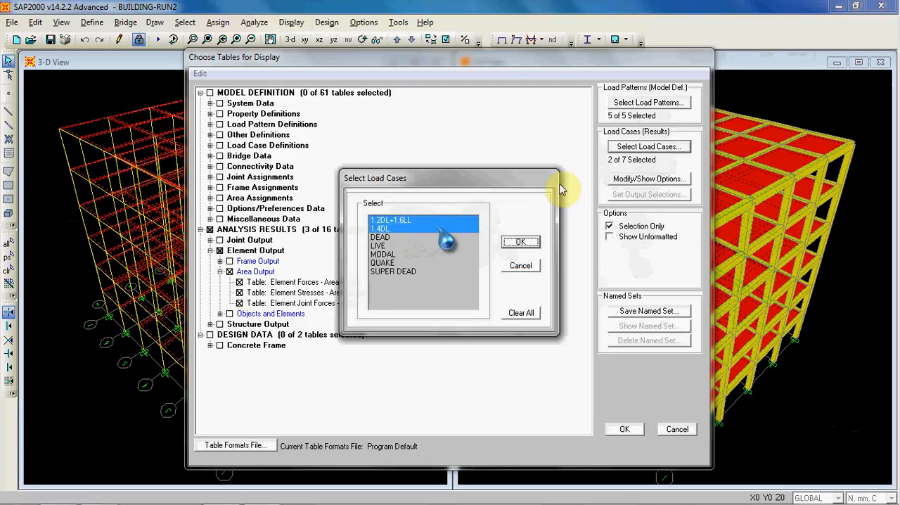
click(519, 242)
click(622, 430)
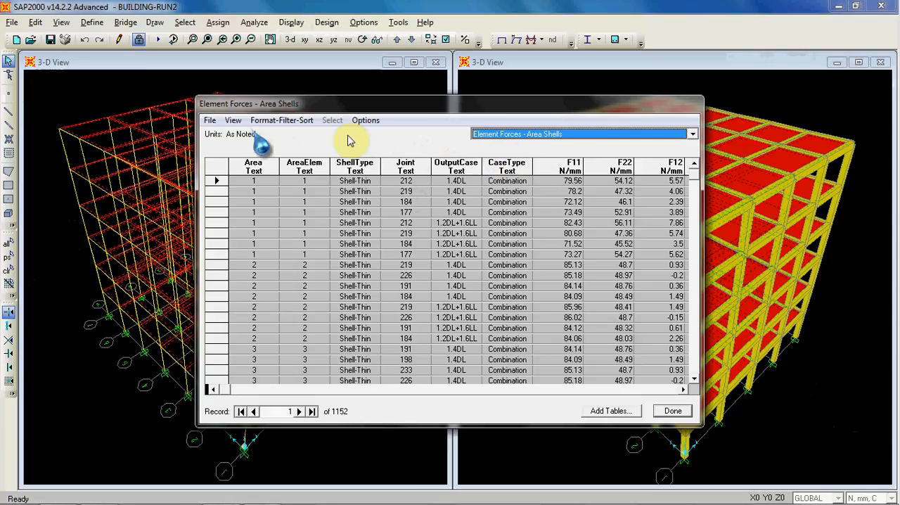
- Export the Element Forces - Area Shells table to Excel and enlarge the workbook window
click(568, 135)
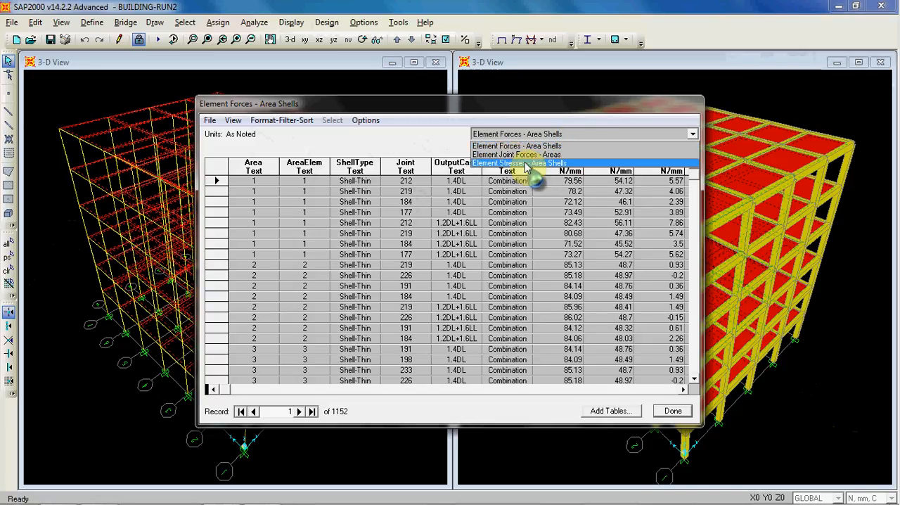
click(503, 147)
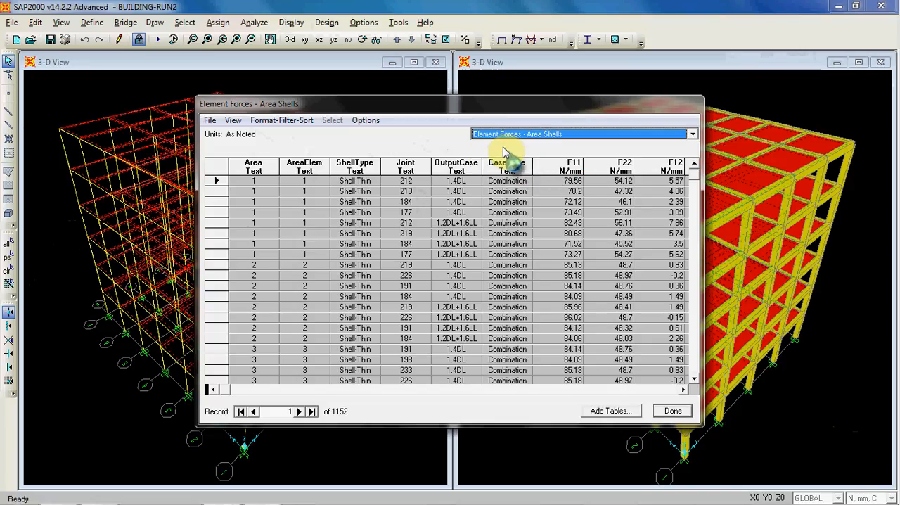
click(211, 121)
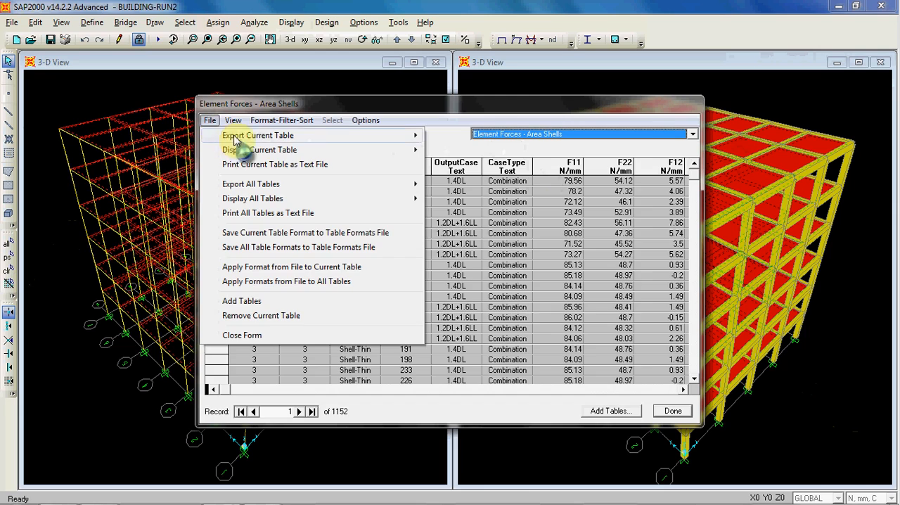
mouse_move(243, 136)
click(458, 136)
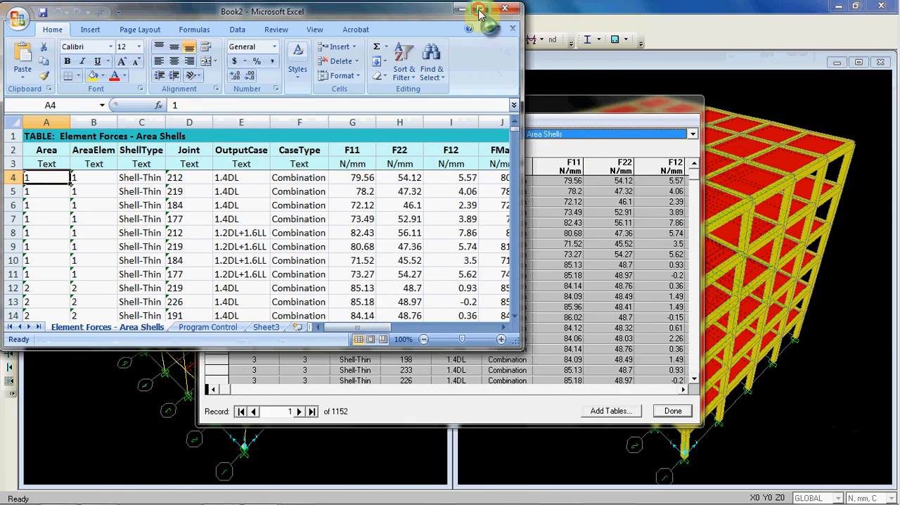
click(479, 10)
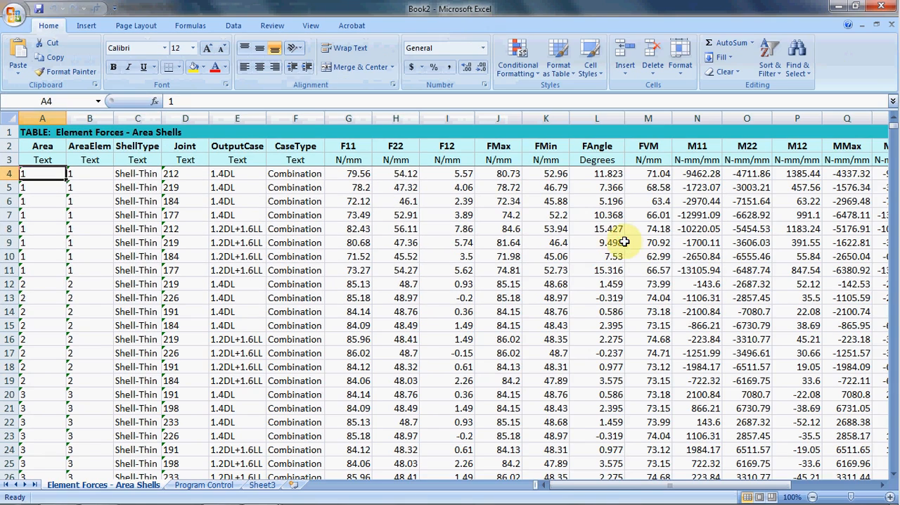
- Examine the exported slab force table across all force and moment columns and through to its last record
click(603, 241)
drag(604, 489, 689, 495)
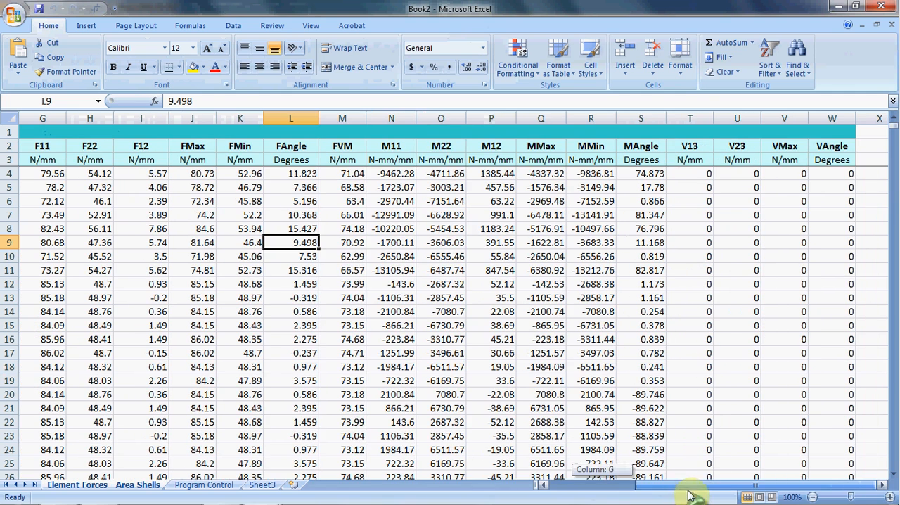
drag(674, 454, 673, 453)
click(458, 146)
click(507, 156)
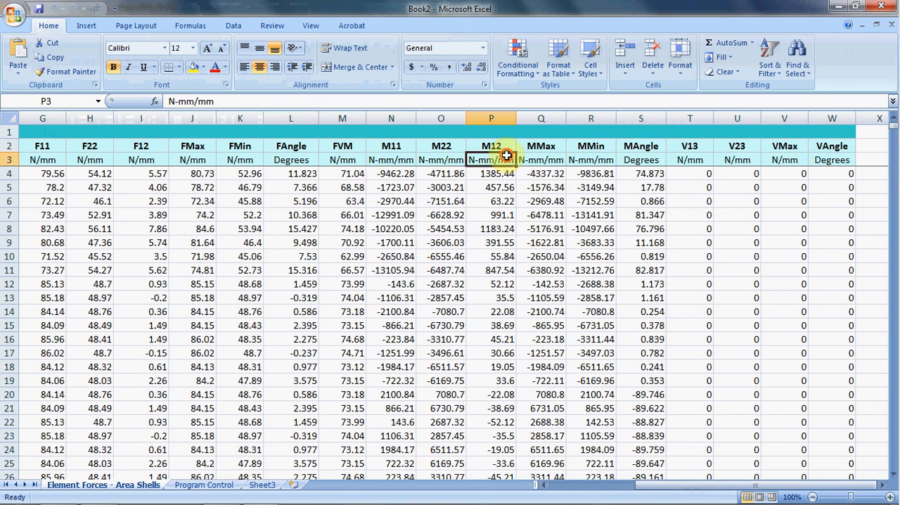
click(493, 241)
drag(895, 133, 896, 469)
scroll(483, 279, down, 3)
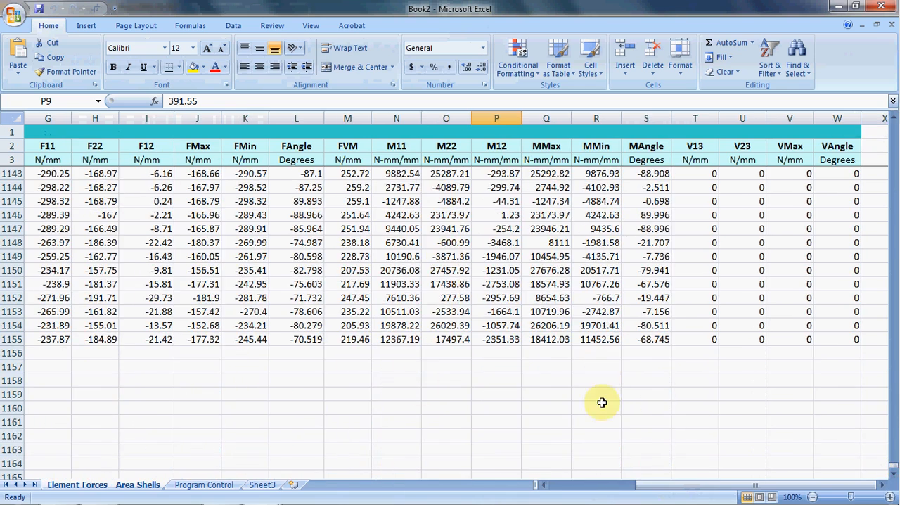
drag(679, 488, 594, 484)
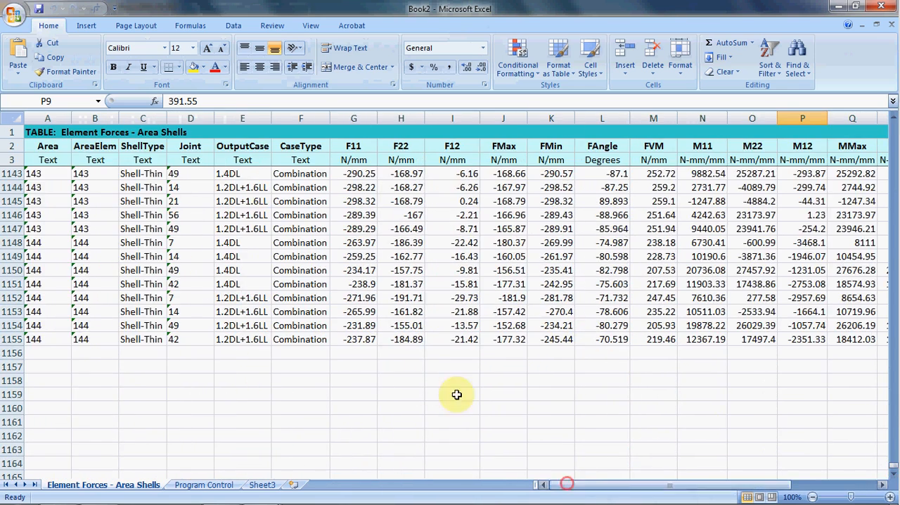
drag(893, 470, 896, 121)
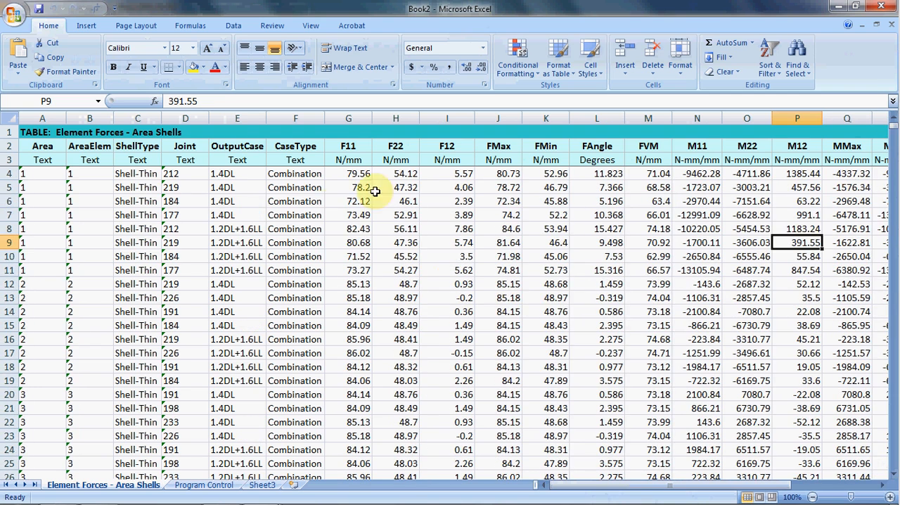
click(339, 242)
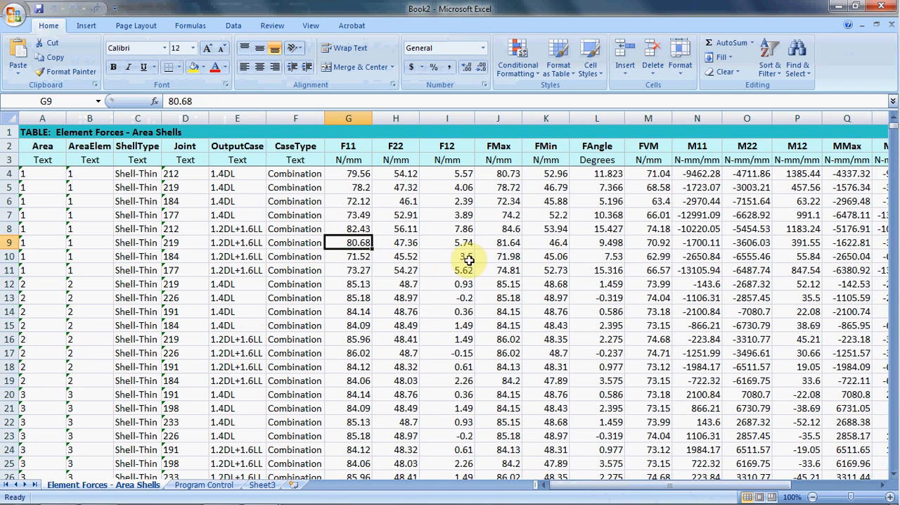
- Close the exported workbook and the area result tables, and clear the slab selection in the model
key(alt+F4)
click(458, 294)
click(673, 412)
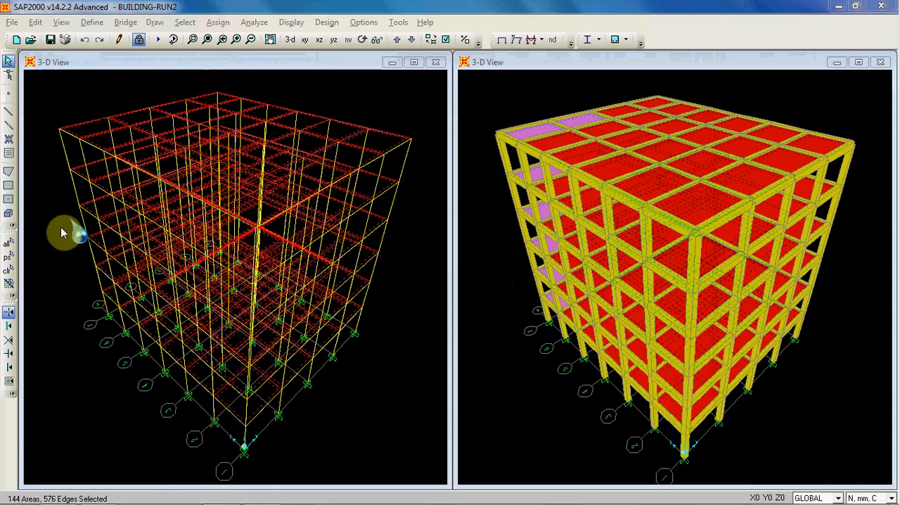
click(8, 271)
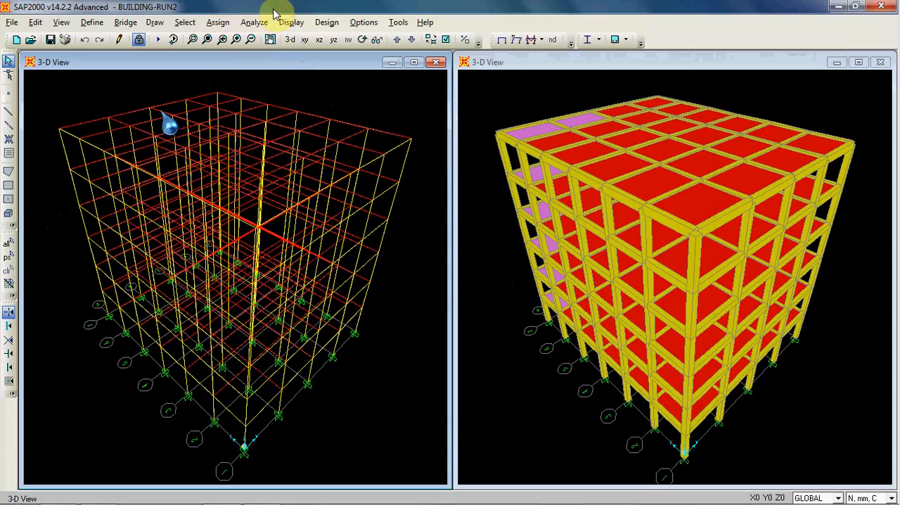
- Display all Modal Information tables under Structure Output in place of the Element Output tables
click(292, 23)
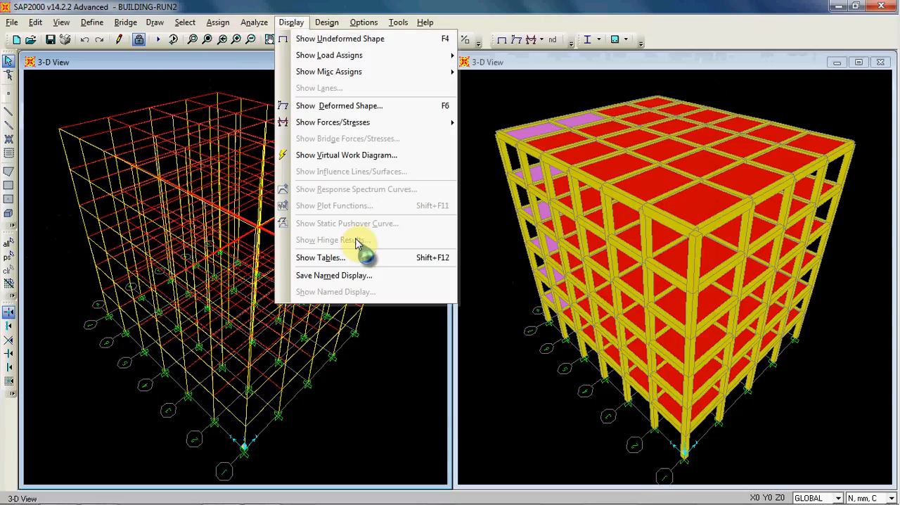
click(369, 258)
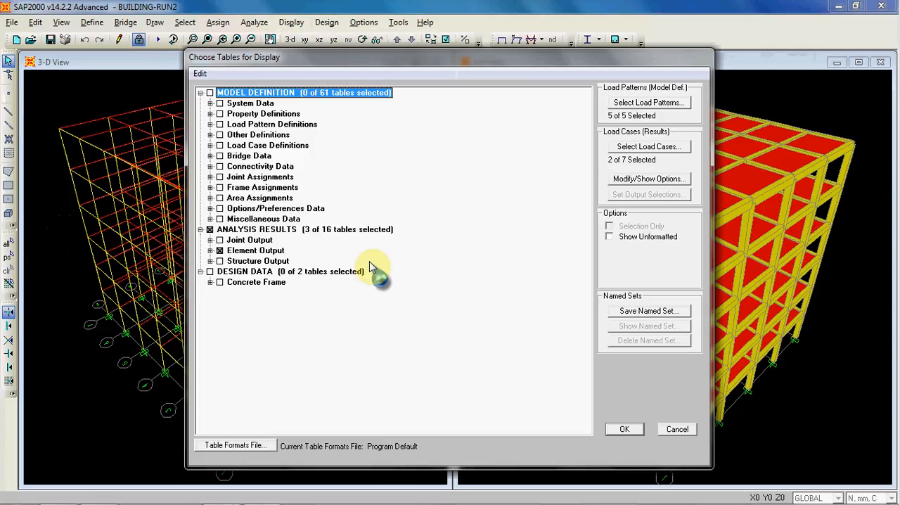
click(219, 250)
click(211, 261)
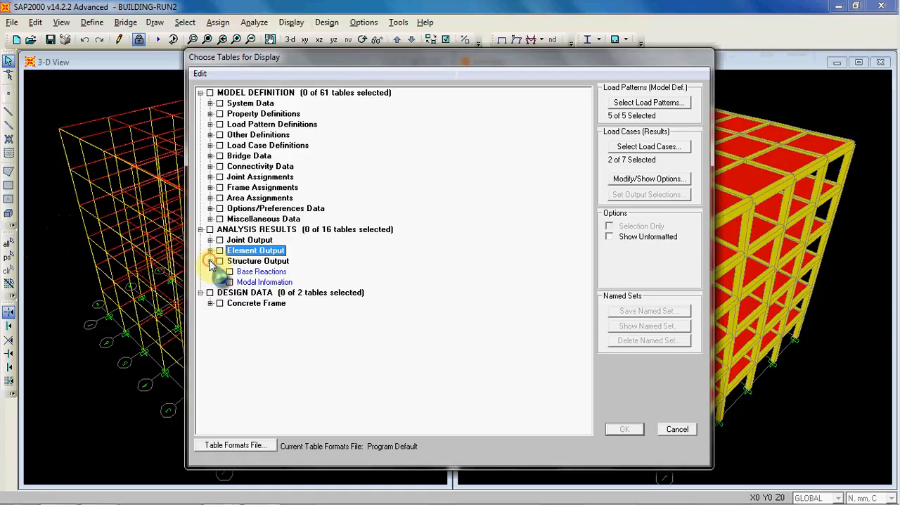
click(220, 282)
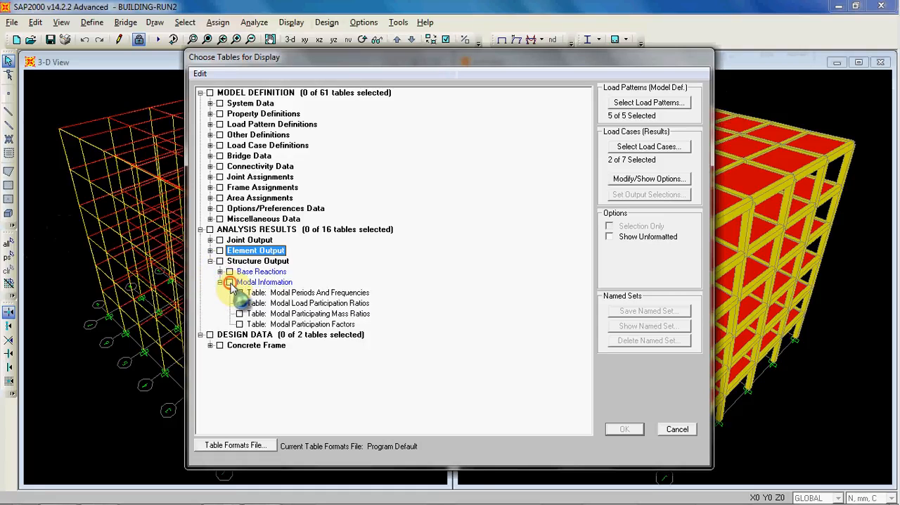
click(229, 282)
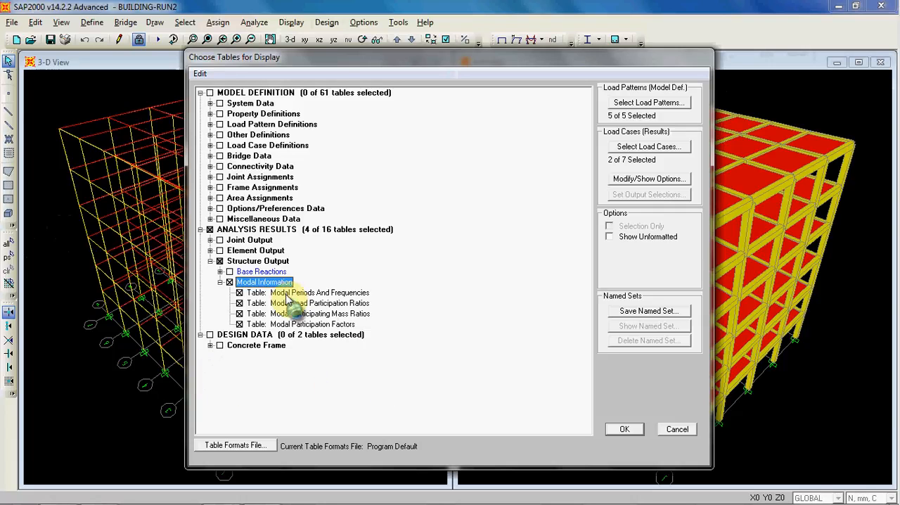
click(625, 429)
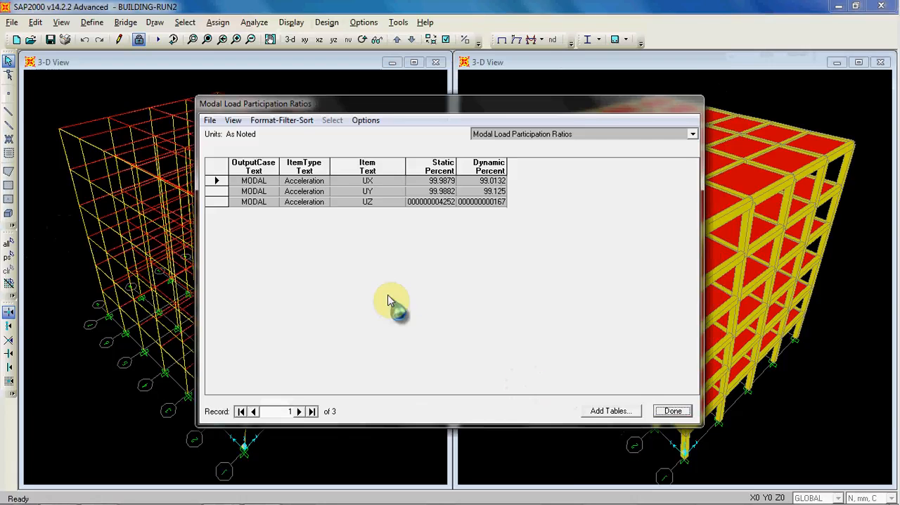
- Examine the Modal Participating Mass Ratios, Modal Participation Factors and Modal Periods And Frequencies tables in turn
click(575, 135)
click(575, 136)
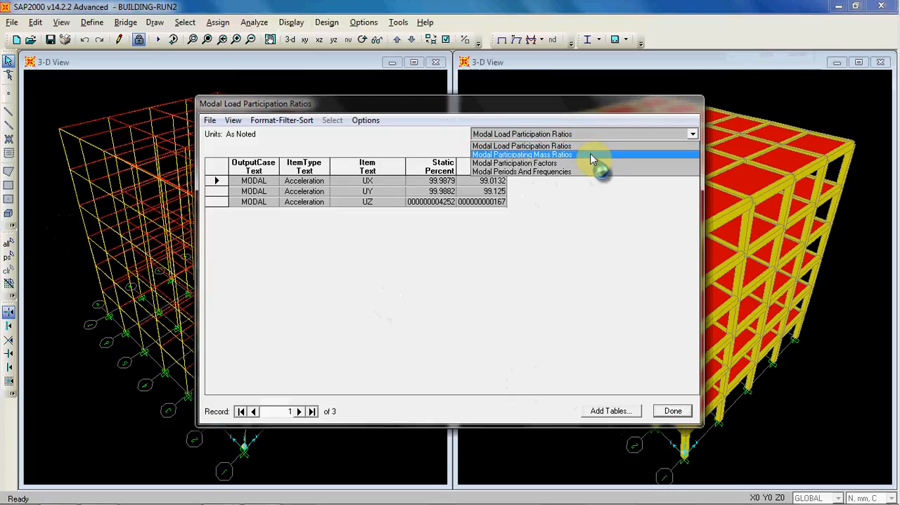
click(590, 154)
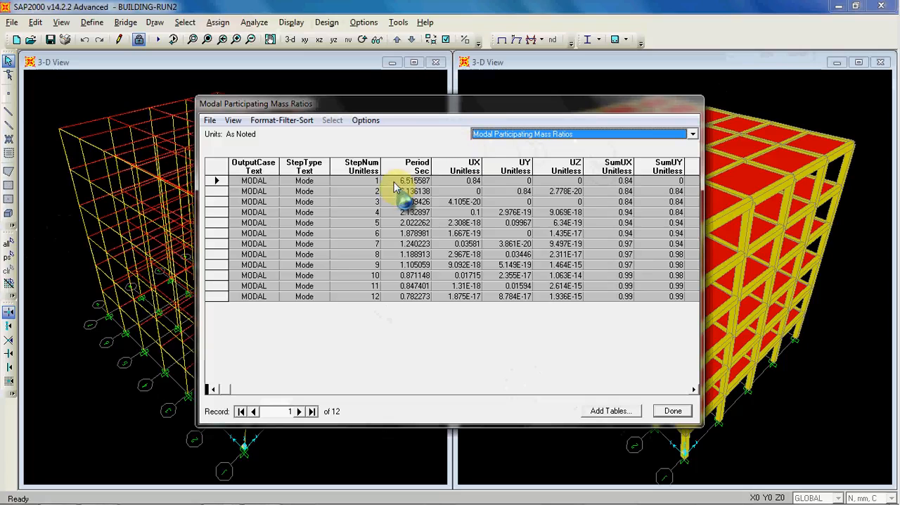
click(554, 136)
click(554, 161)
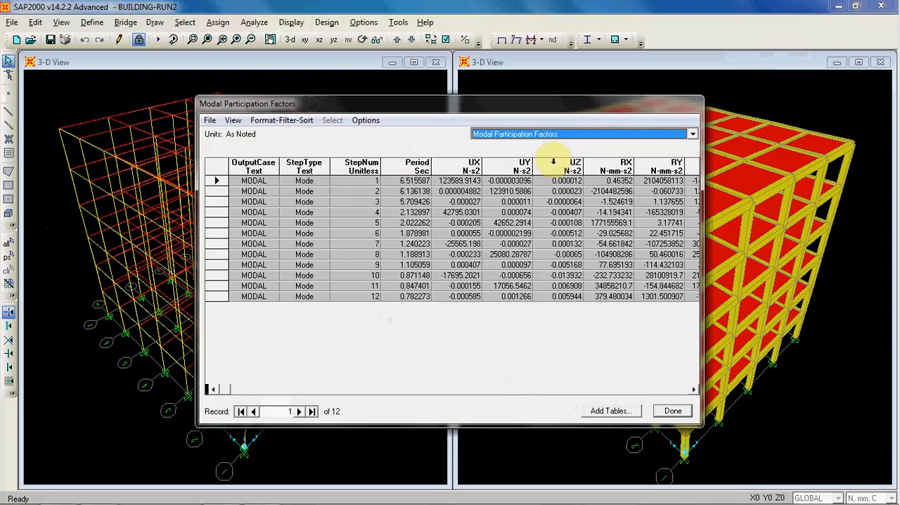
click(572, 135)
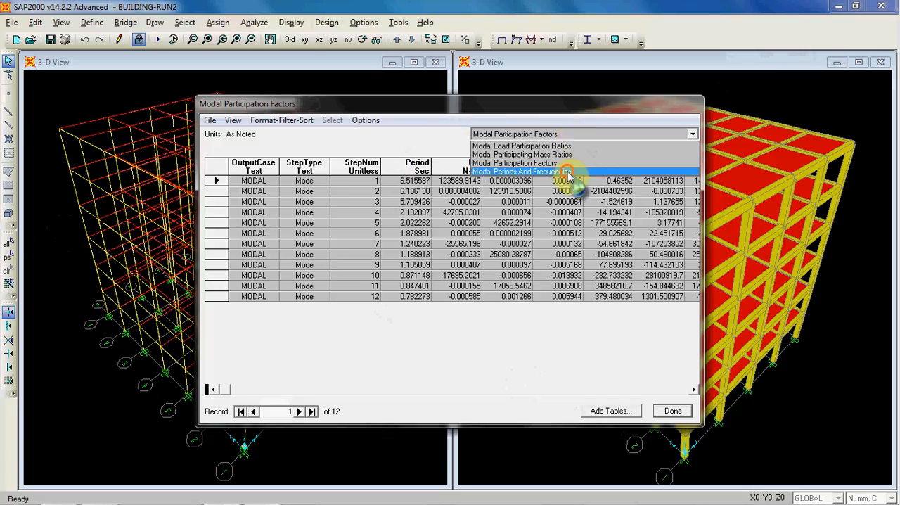
click(566, 172)
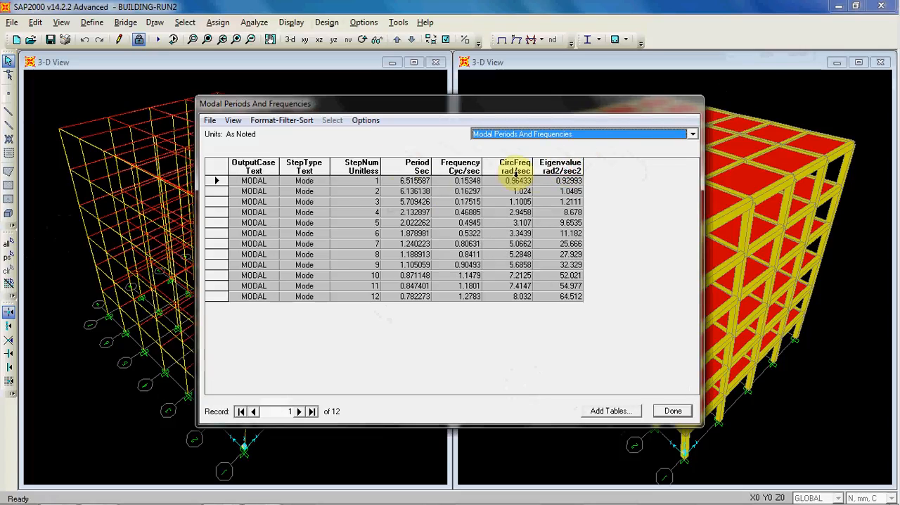
click(400, 200)
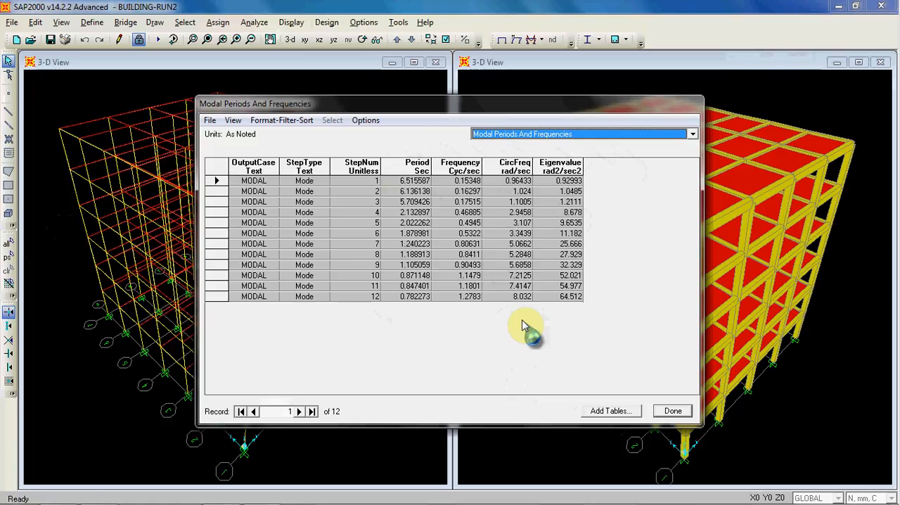
- Look over the export options for the modal periods table without exporting, and close the modal result tables
click(210, 121)
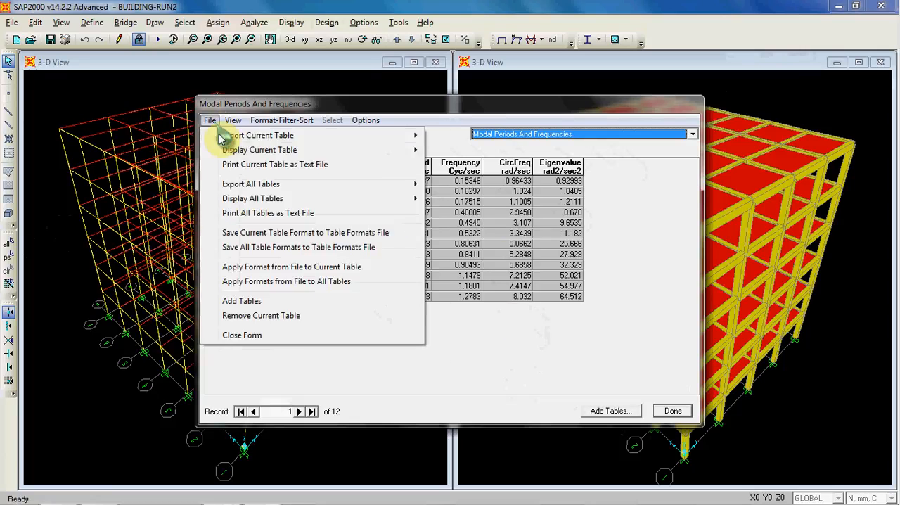
click(408, 110)
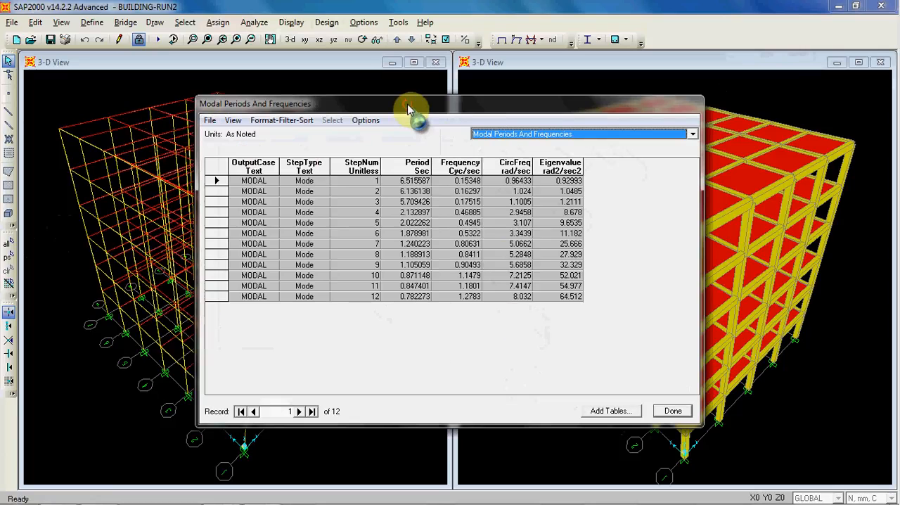
click(673, 411)
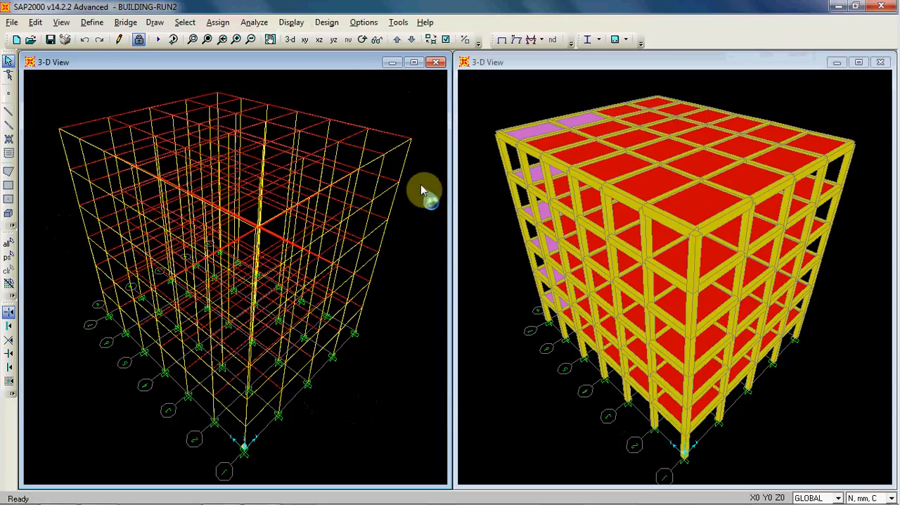
- Switch the wireframe view to the X-Y plane at Z=0 and select all the base joints
click(306, 40)
click(397, 41)
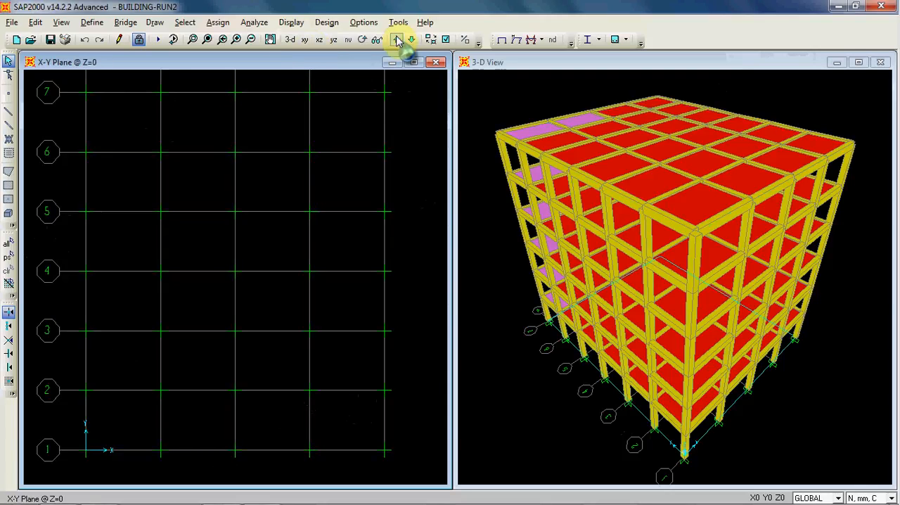
drag(428, 491, 428, 452)
- Open the table selection for the selected base joints, clear all Structure Output tables and expand the Joint Output group
click(295, 27)
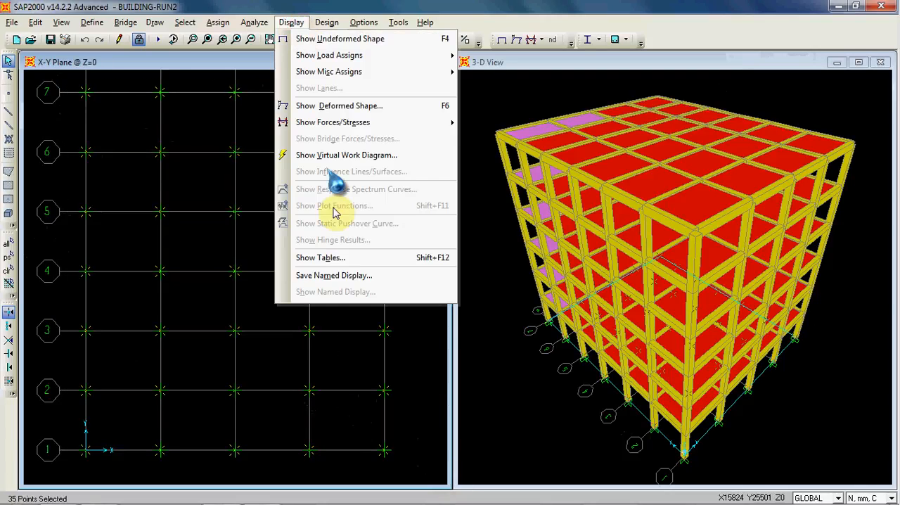
click(345, 256)
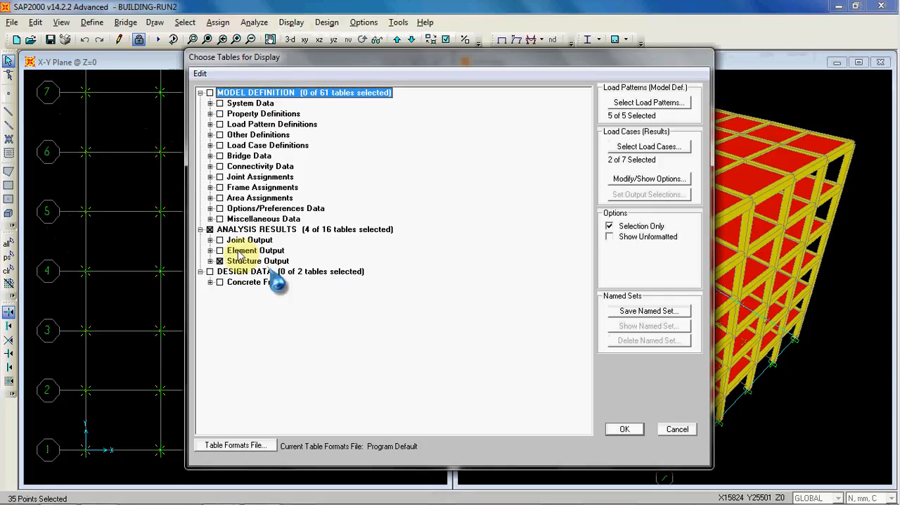
click(220, 261)
click(209, 239)
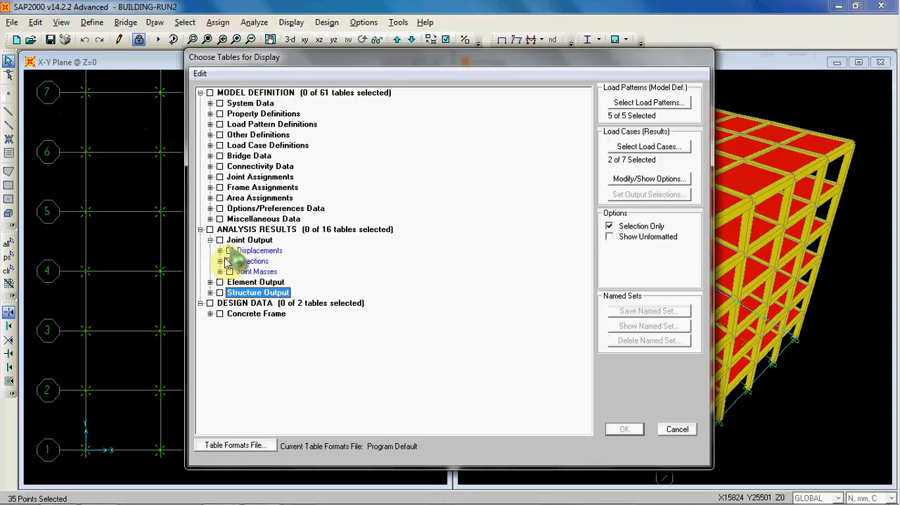
click(229, 251)
click(220, 250)
click(220, 250)
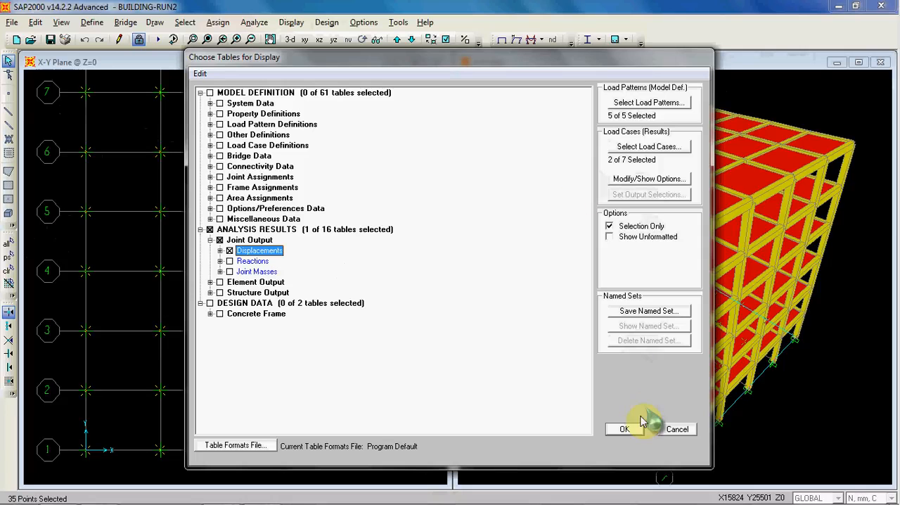
click(229, 250)
- Display the Reactions table under Joint Output for the selected base joints
click(229, 260)
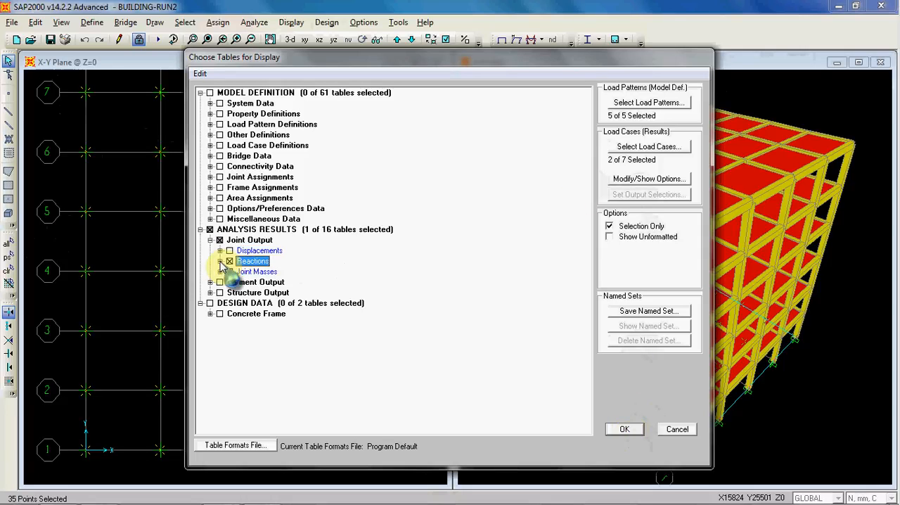
click(220, 261)
click(622, 427)
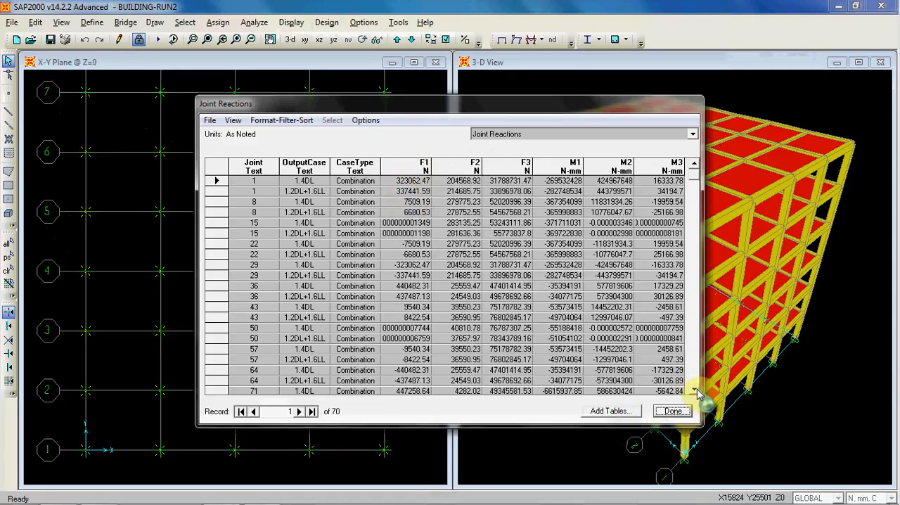
- Export the current Joint Reactions table to Excel and maximise the resulting workbook window
click(210, 120)
mouse_move(330, 136)
click(454, 136)
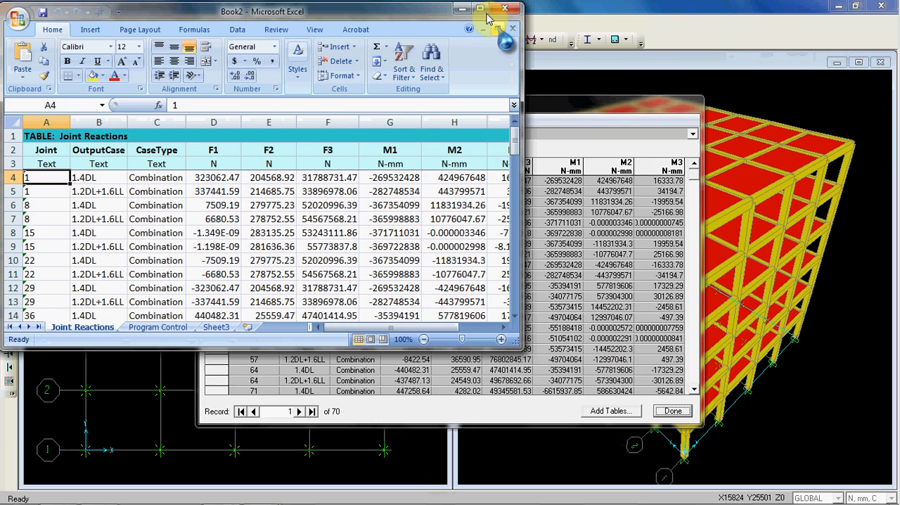
click(481, 9)
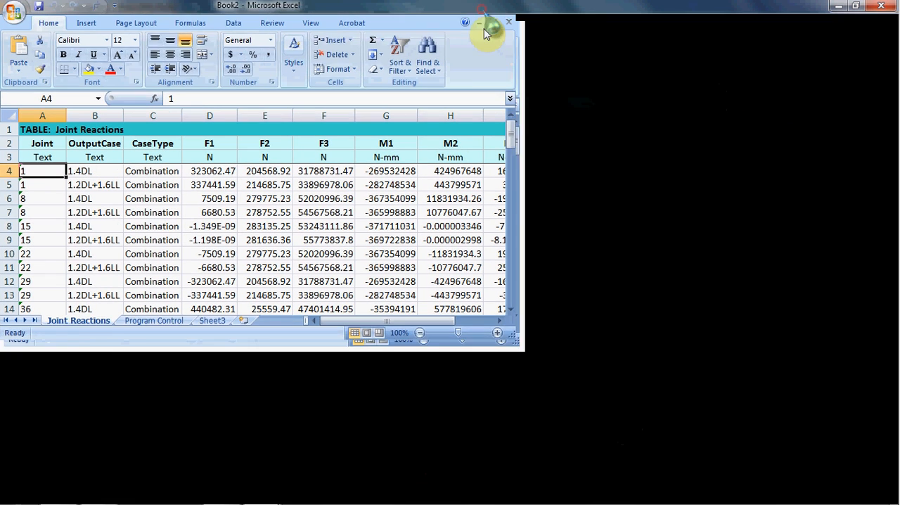
- Look over the exported joint reaction rows in Excel, and close the workbook and the Joint Reactions table
click(629, 199)
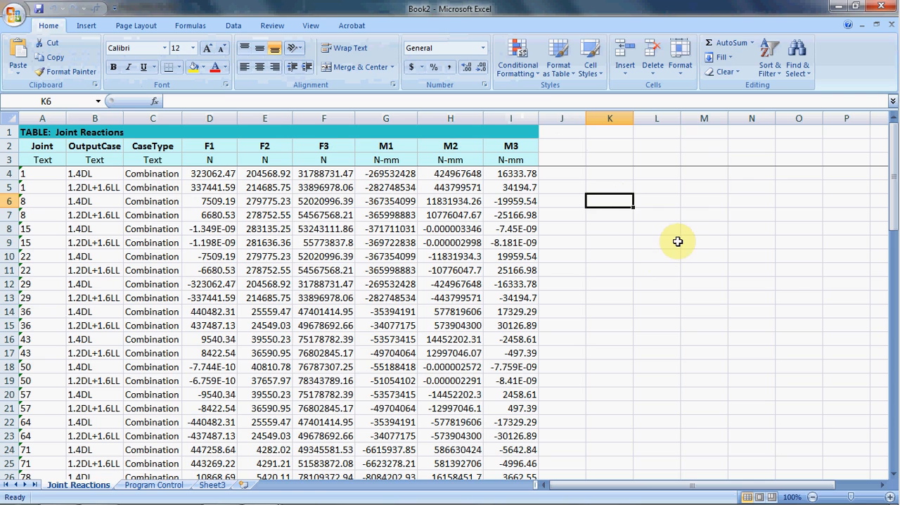
click(597, 246)
scroll(643, 255, down, 10)
scroll(646, 259, down, 9)
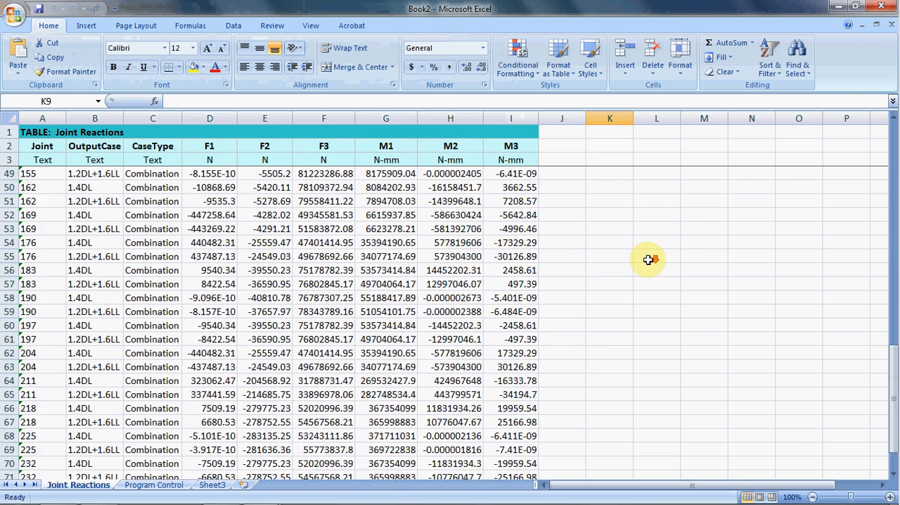
scroll(597, 251, up, 11)
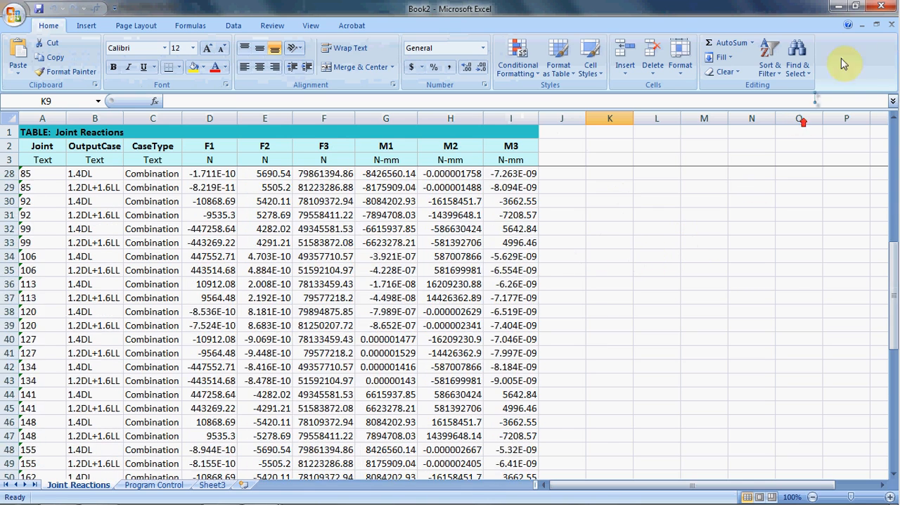
click(881, 6)
click(454, 294)
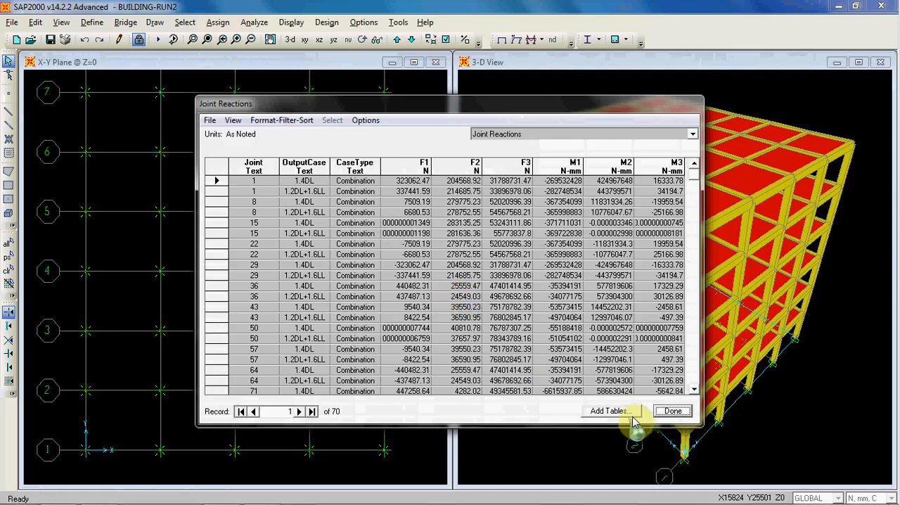
click(669, 414)
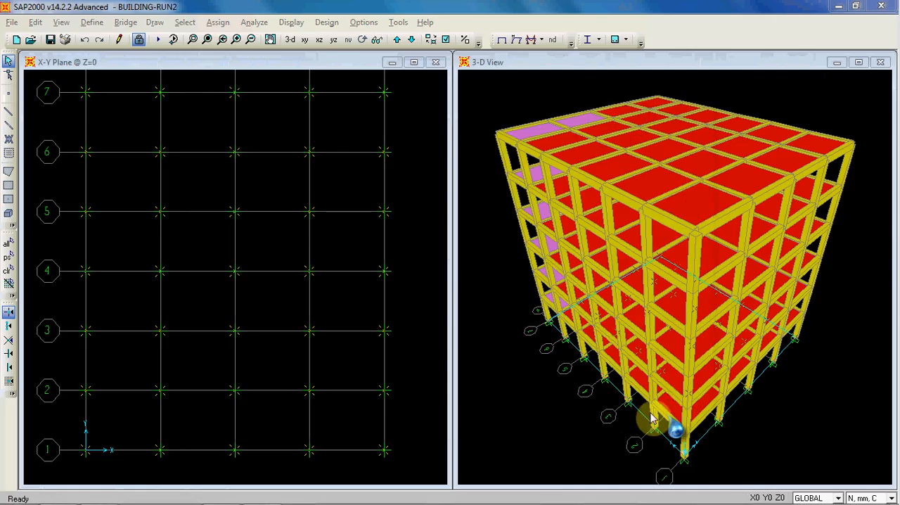
- Clear the base joint selection and return the X-Y plane window to the 3-D view
click(8, 270)
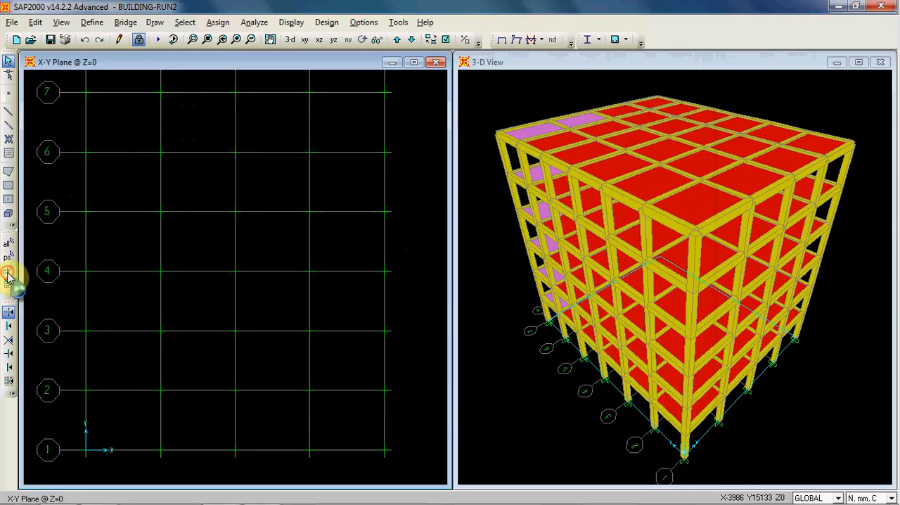
click(290, 39)
click(488, 86)
click(416, 99)
click(400, 106)
middle_drag(400, 106, 404, 107)
click(483, 92)
click(404, 101)
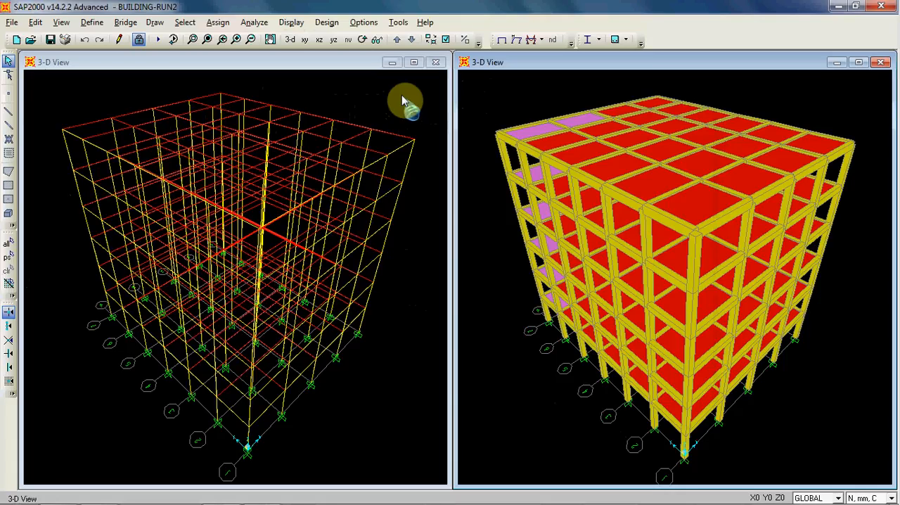
click(482, 94)
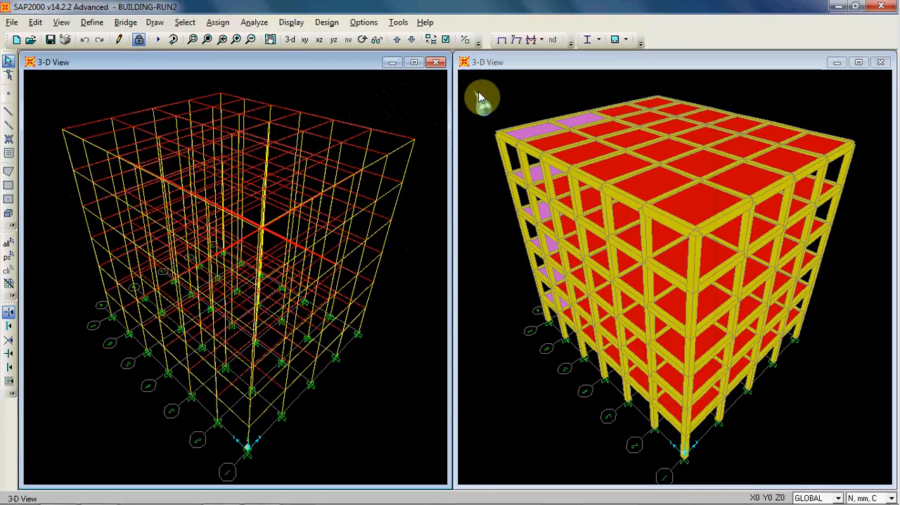
click(436, 102)
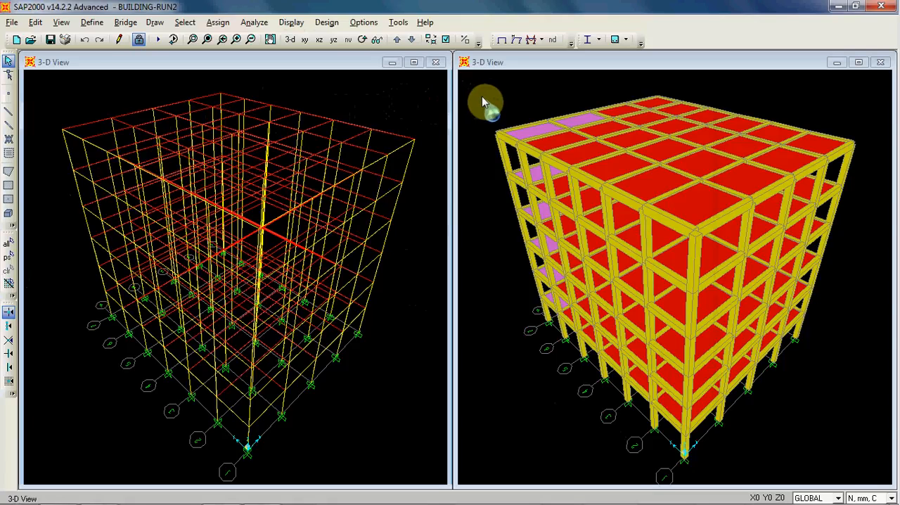
click(485, 97)
click(431, 105)
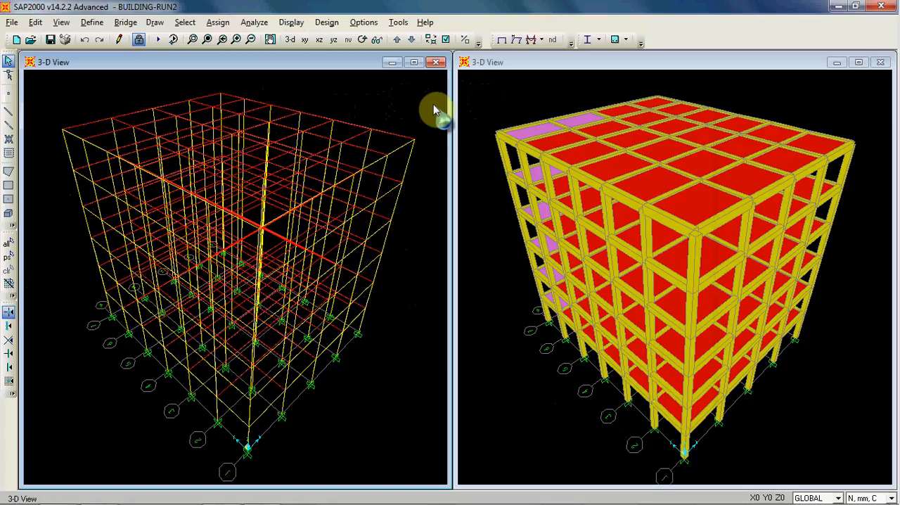
click(472, 98)
click(429, 98)
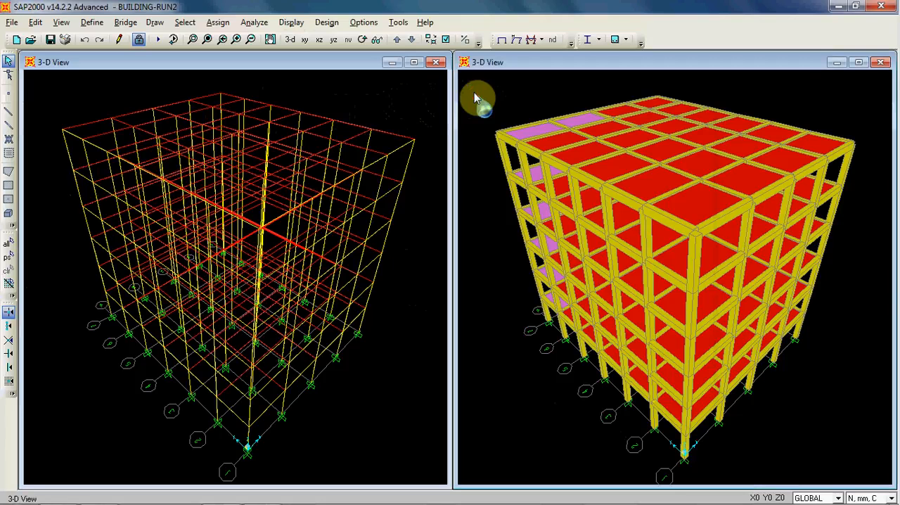
click(421, 101)
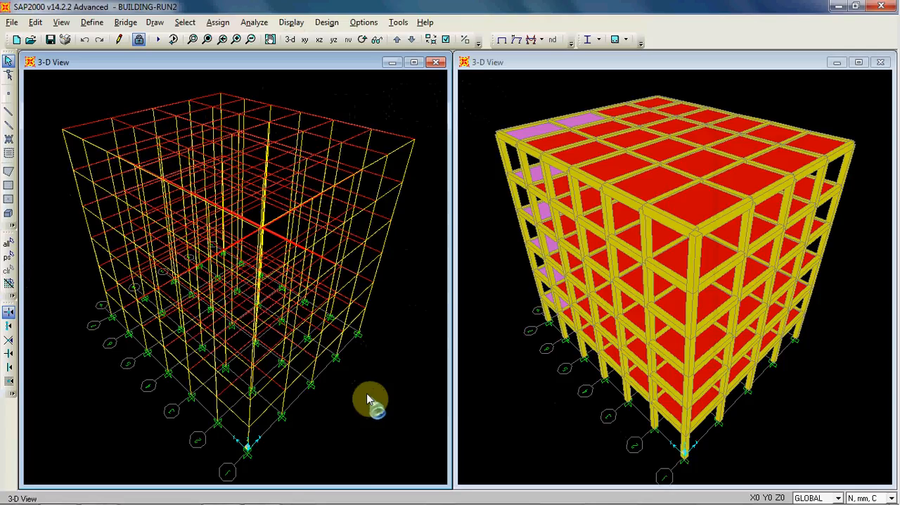
click(473, 212)
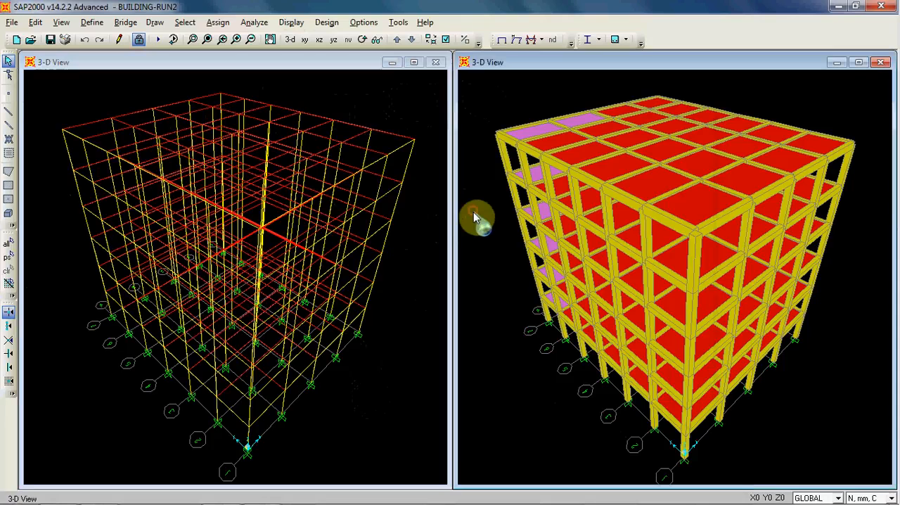
click(423, 262)
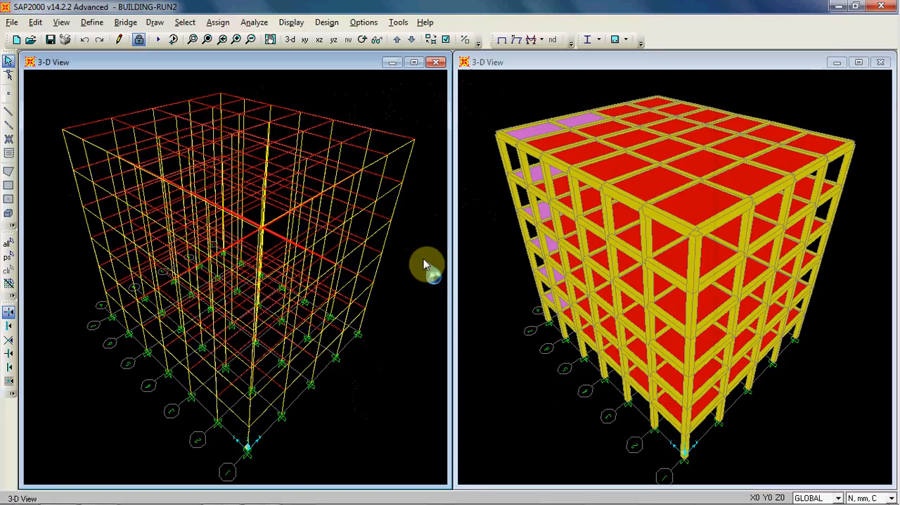